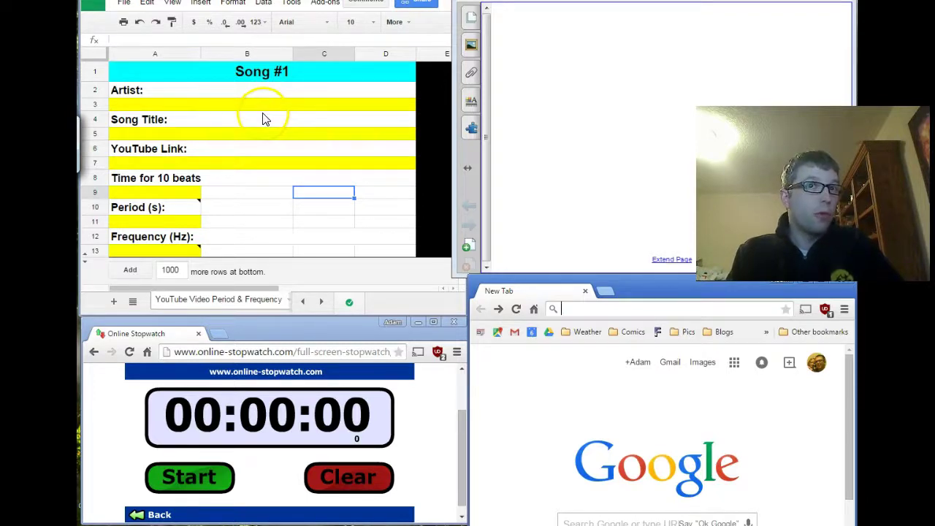
Step: Search YouTube for "weird al nerdy", open the "Weird Al" Yankovic music video and pause it at 0:08
left_click_drag(497, 312, 515, 341)
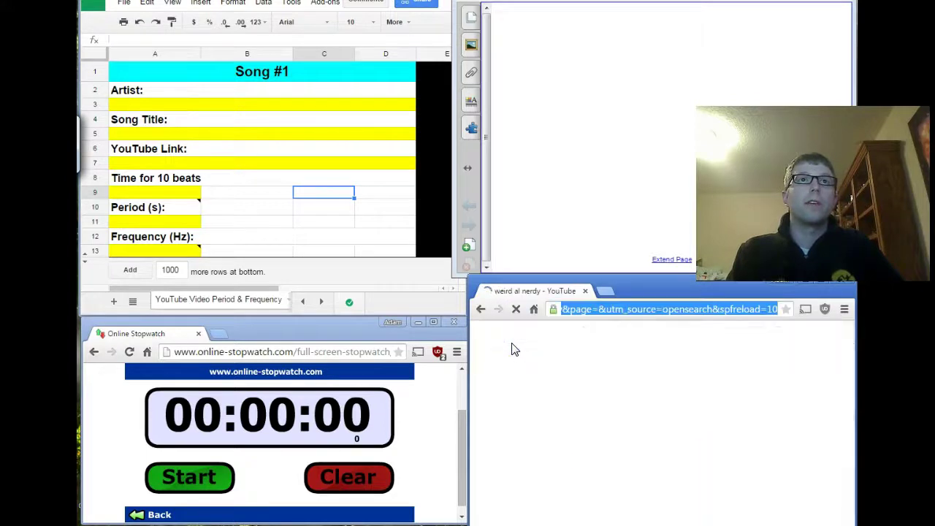
left_click(643, 393)
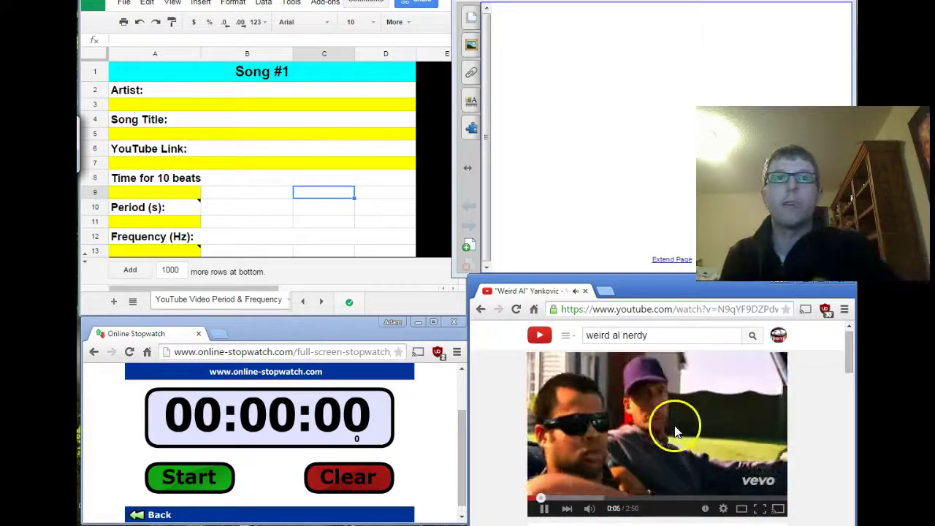
left_click(539, 514)
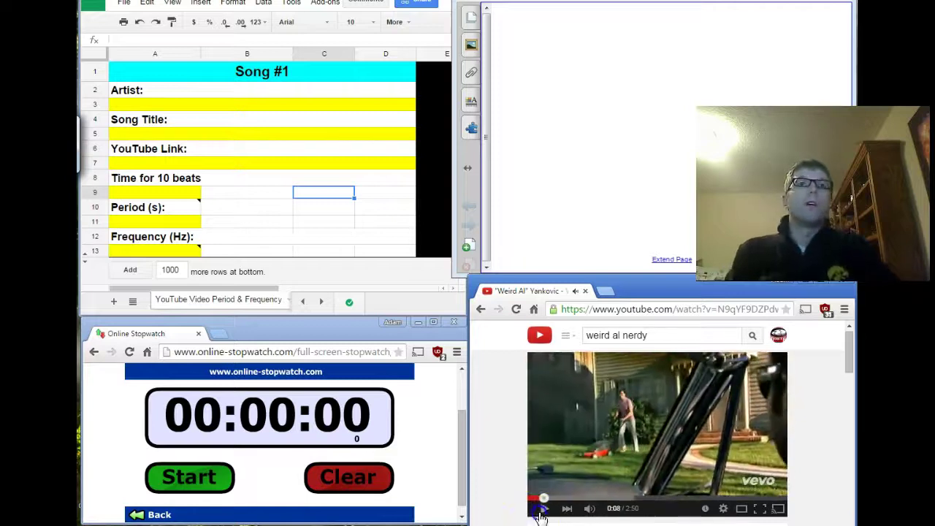
Step: Fill in the Song #1 artist as "Weird Al" and the song title as "White and Nerdy"
left_click(231, 105)
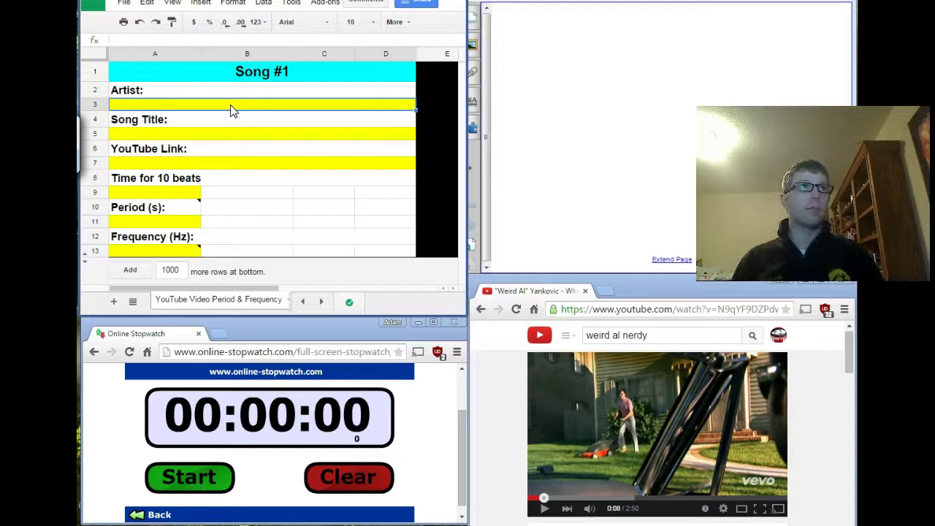
type("Wer")
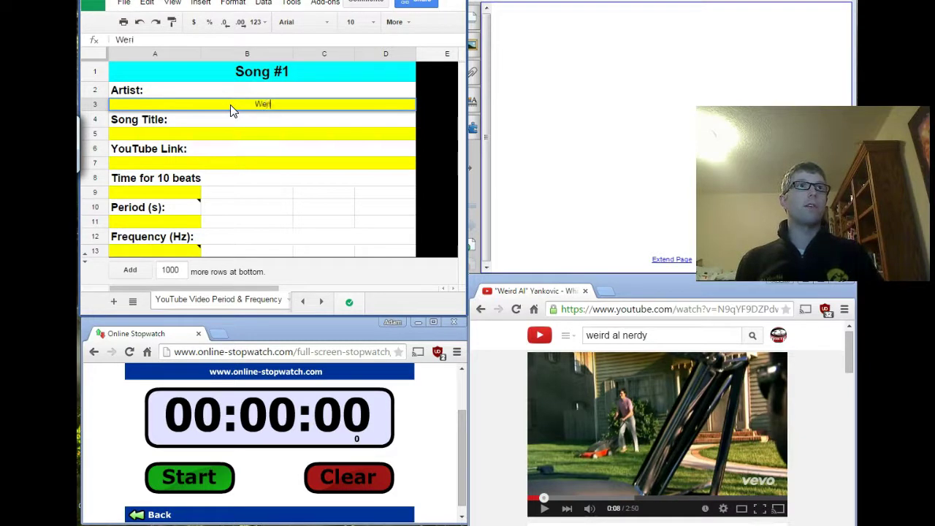
key("BackSpace")
type("ird Al")
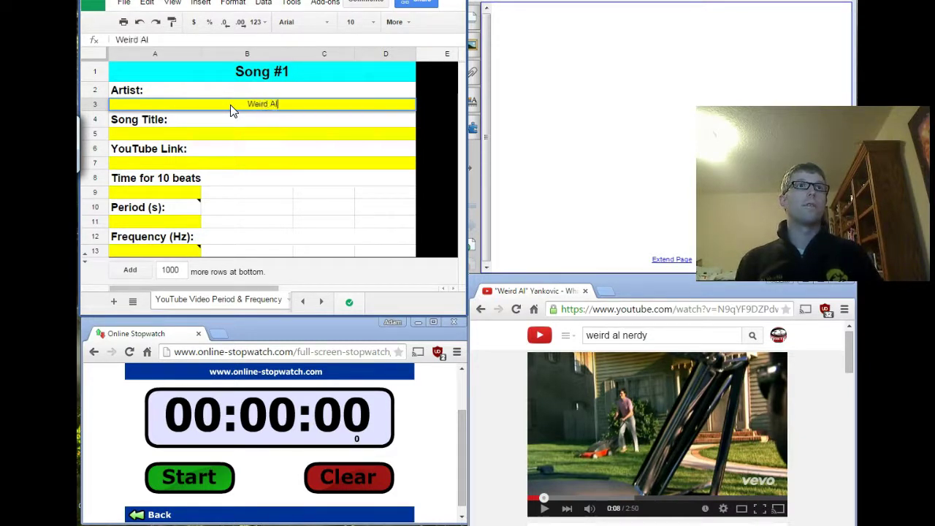
key("Return")
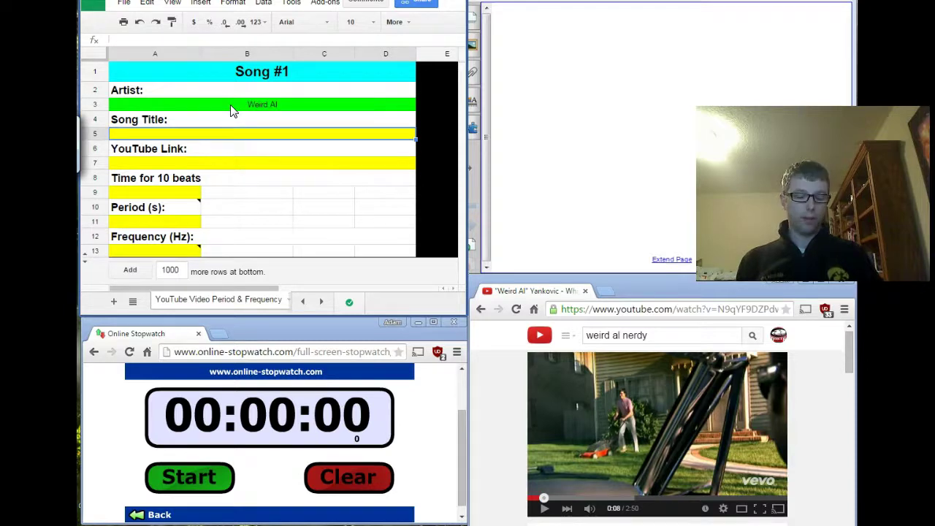
type("White and Nerdy")
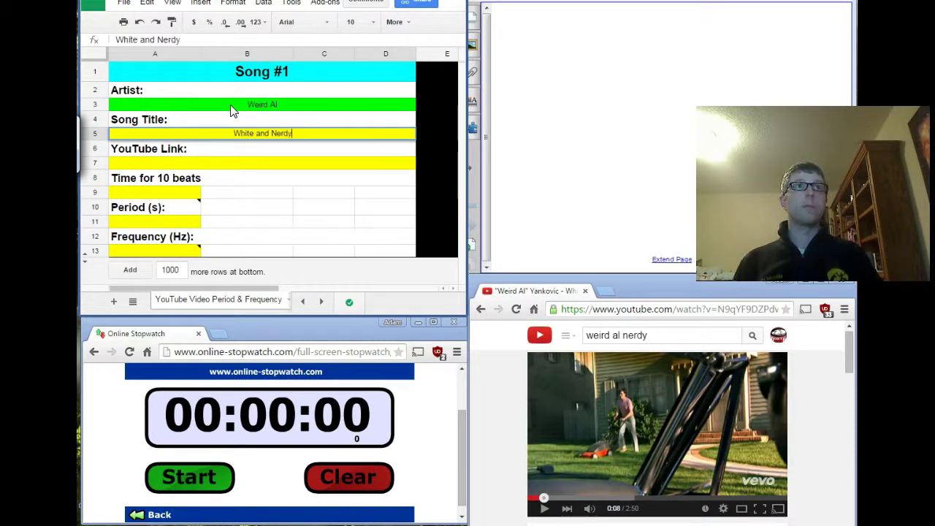
key("Return")
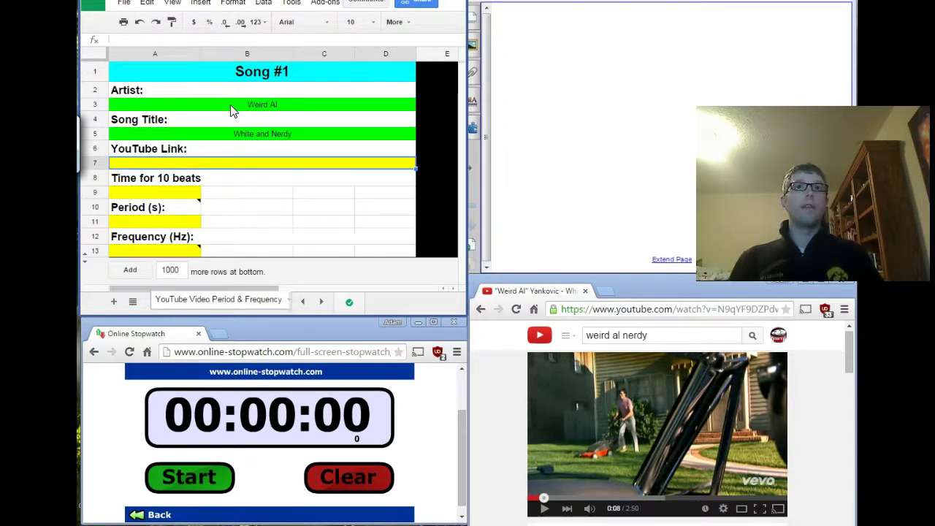
Step: Copy the web address of the open YouTube video into the Song #1 YouTube Link cell
left_click(648, 309)
key("ctrl+c")
left_click(121, 164)
key("ctrl+v")
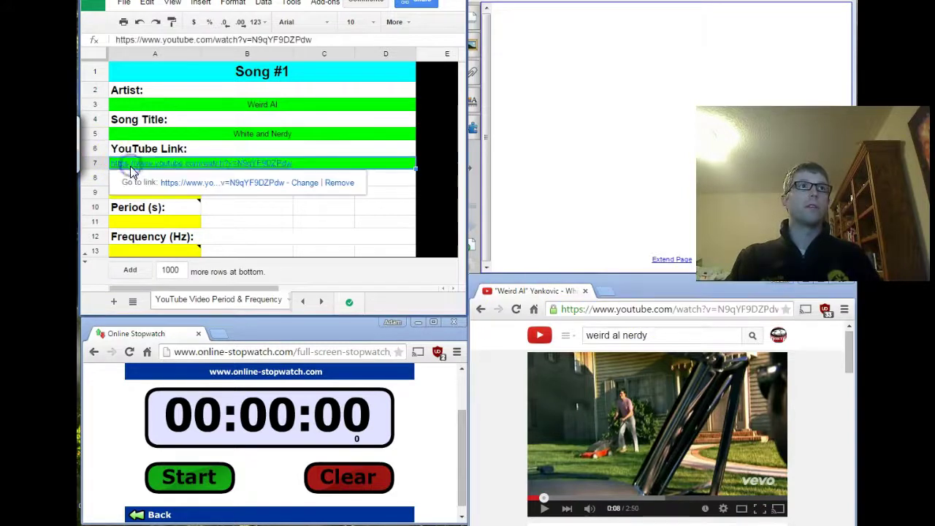
left_click(256, 209)
left_click(197, 194)
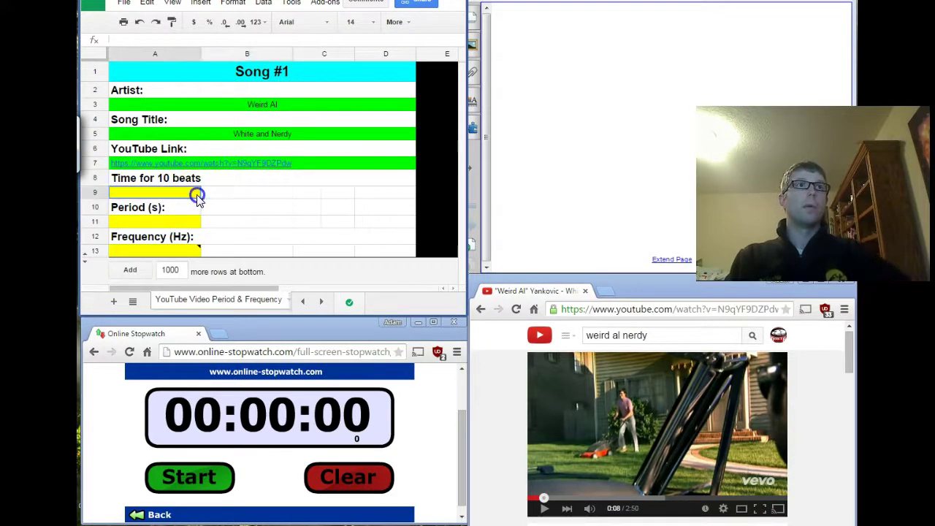
Step: Resume the video, time 10 beats of the song with the online stopwatch, and pause both the stopwatch and the video
left_click(205, 485)
left_click(204, 485)
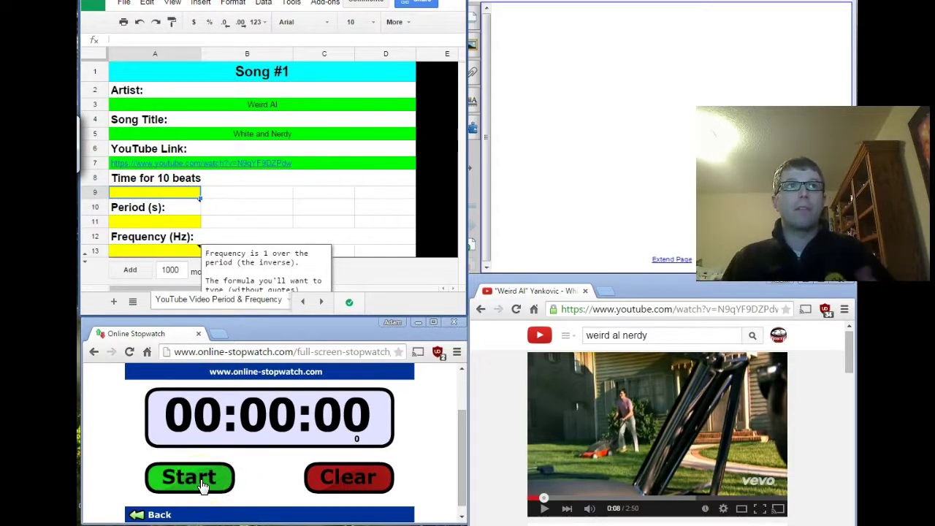
left_click(192, 481)
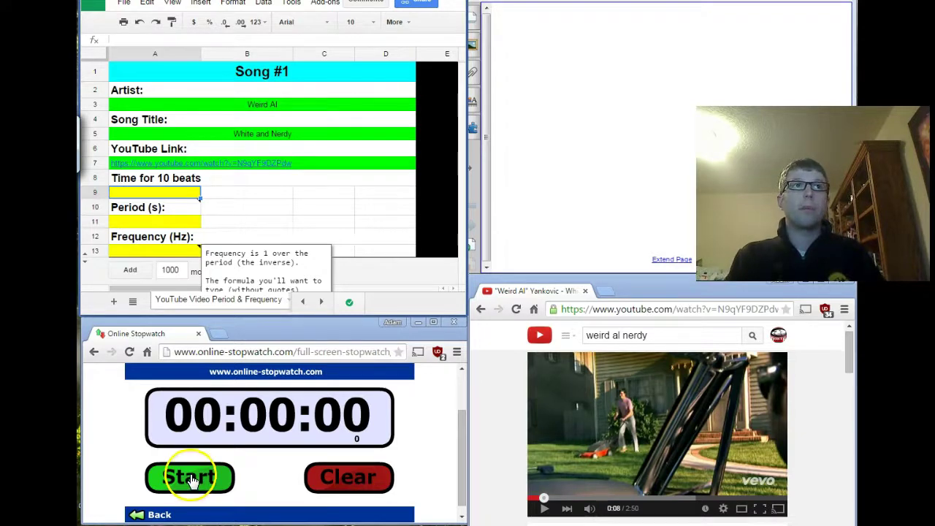
left_click(541, 506)
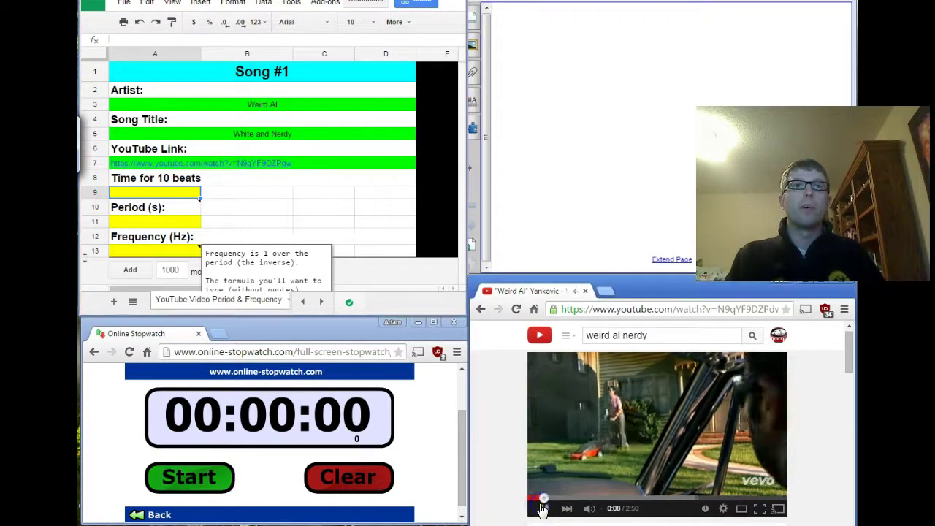
left_click(313, 482)
left_click(217, 480)
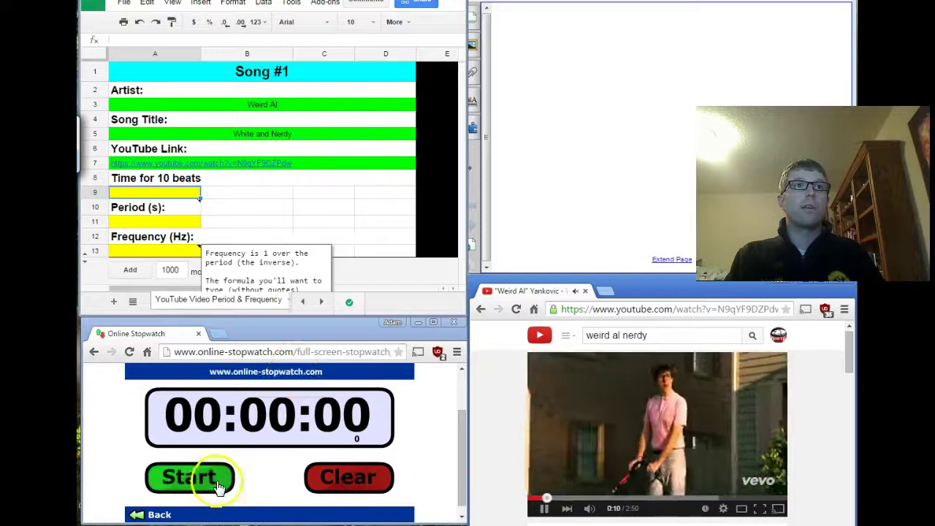
left_click(211, 486)
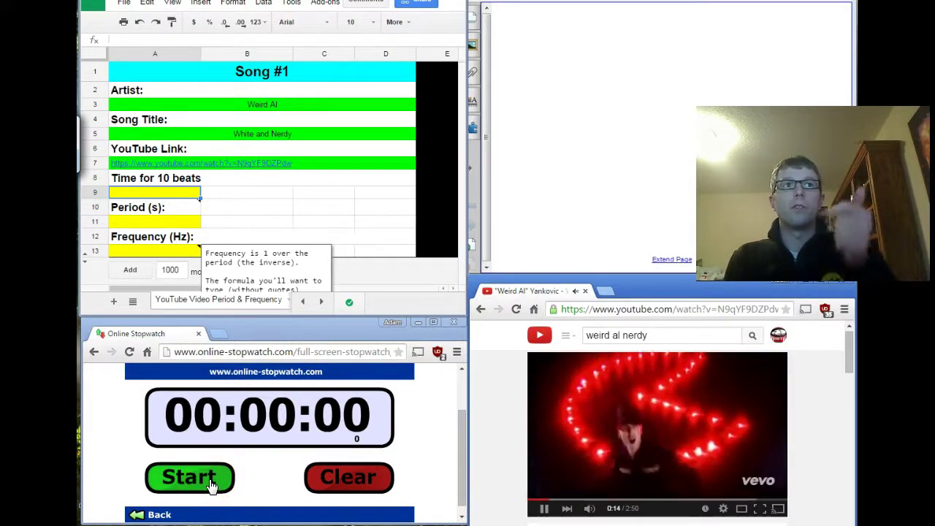
left_click(211, 485)
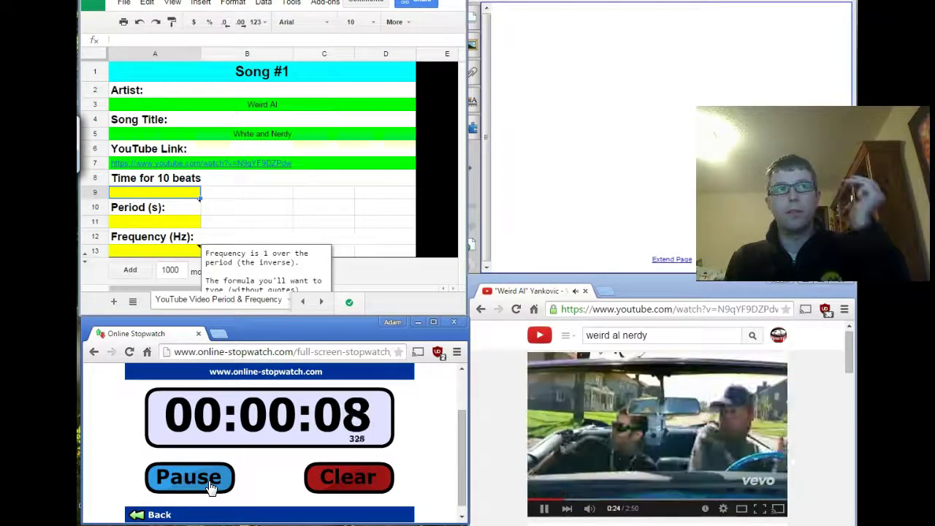
left_click(210, 488)
left_click(562, 461)
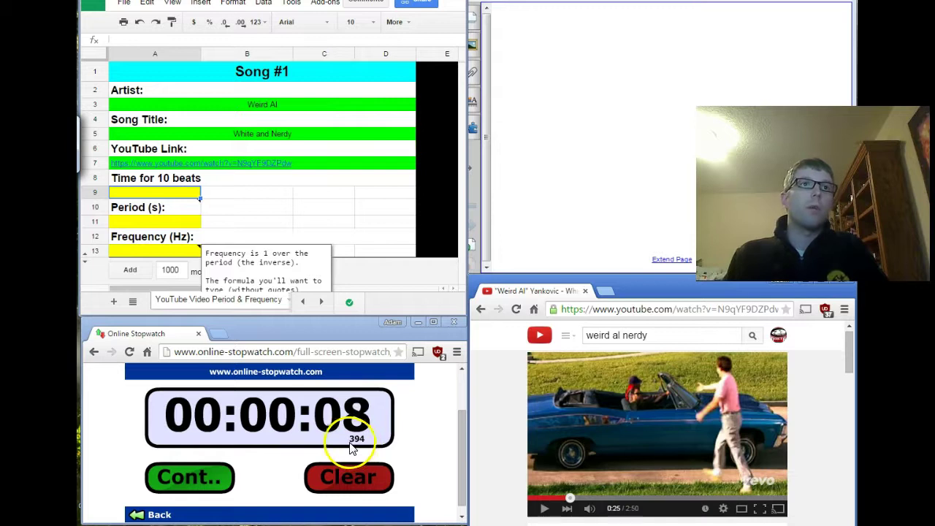
Step: Enter 8.394 as the time for 10 beats and check the formula in the Period cell
left_click(149, 193)
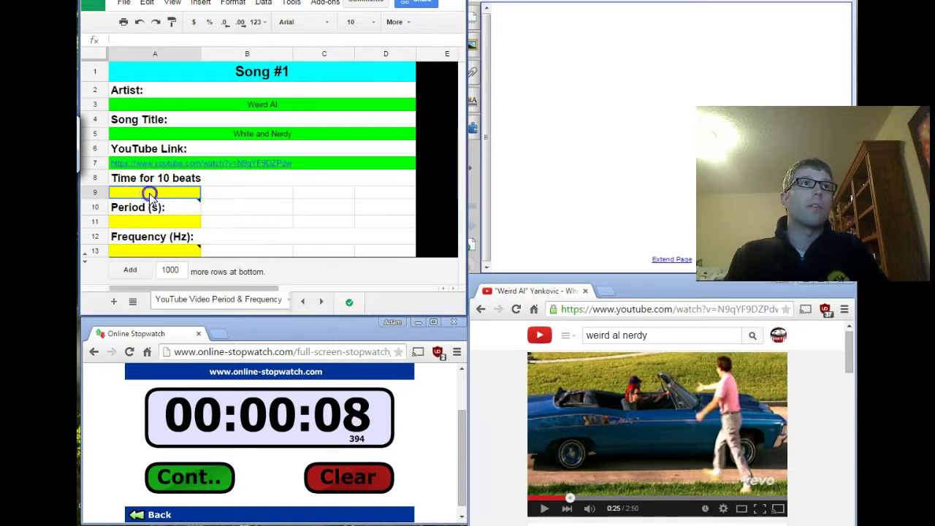
mouse_move(164, 210)
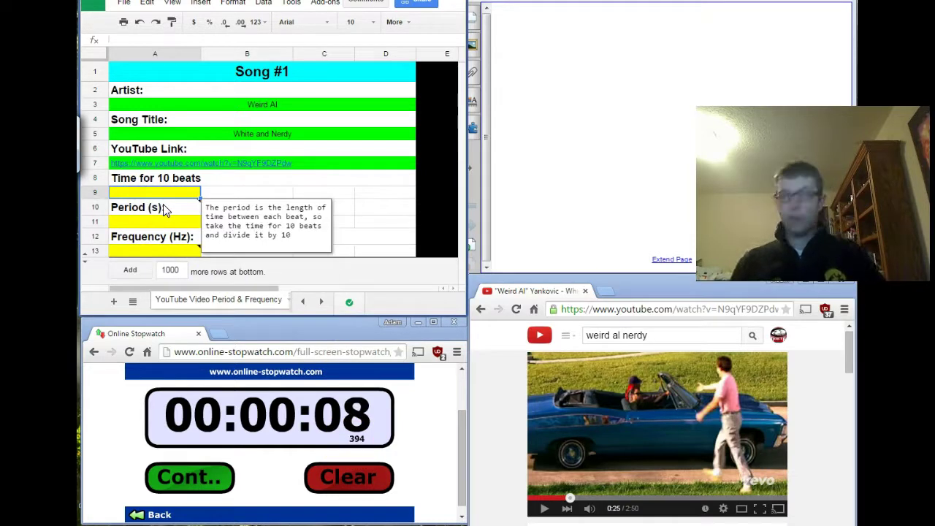
type("8.394")
key("Return")
left_click(249, 211)
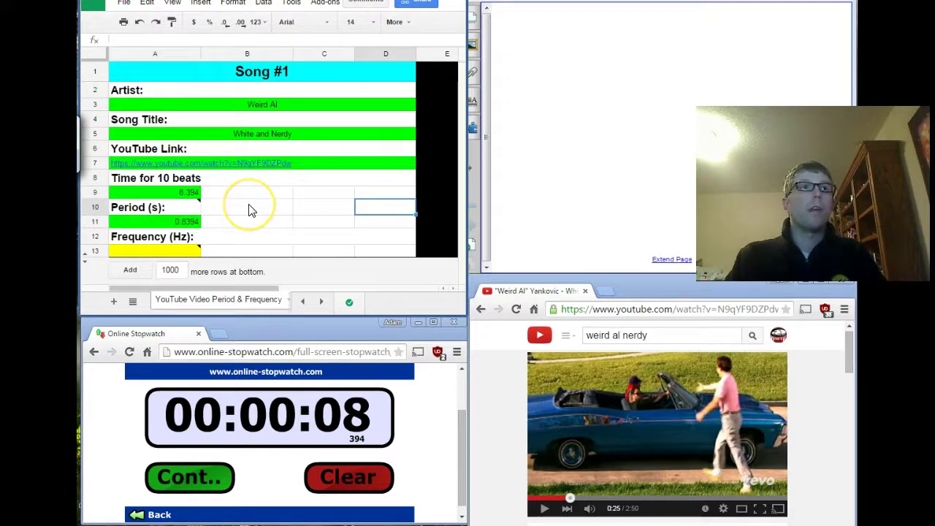
left_click(193, 223)
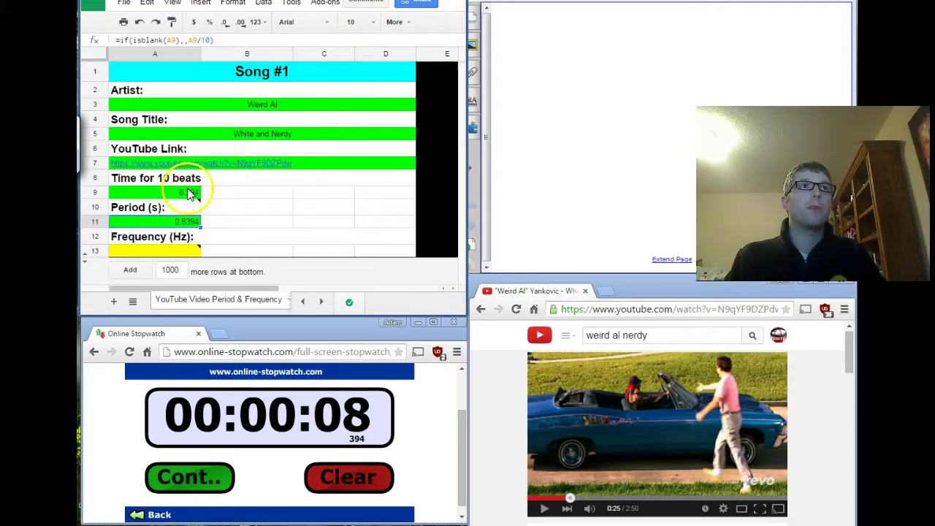
mouse_move(194, 195)
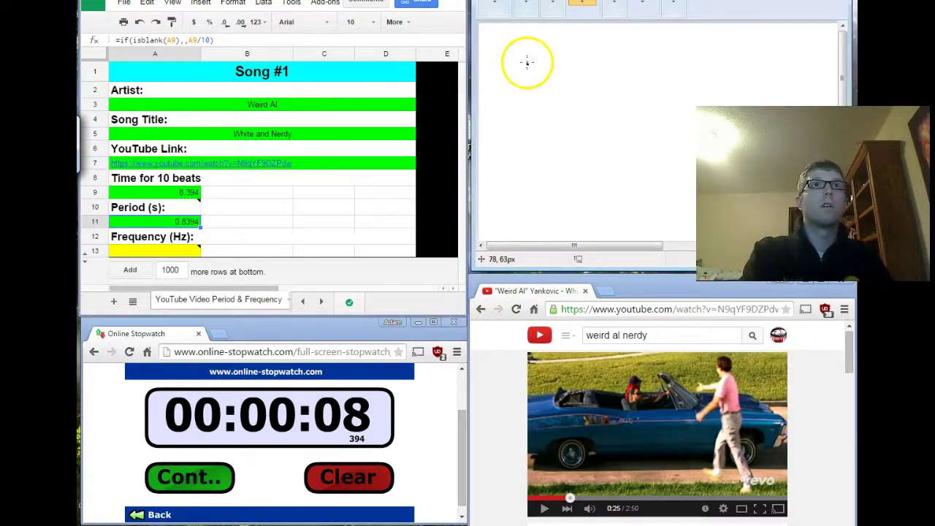
Step: Handwrite the frequency formula f = 1/T on the blank canvas and, beneath it, the substituted form f = 1/0.8394
mouse_move(528, 63)
left_mouse_down()
mouse_move(521, 90)
mouse_move(530, 78)
mouse_move(552, 74)
left_mouse_up()
left_click_drag(569, 33, 583, 72)
left_click_drag(575, 73, 575, 90)
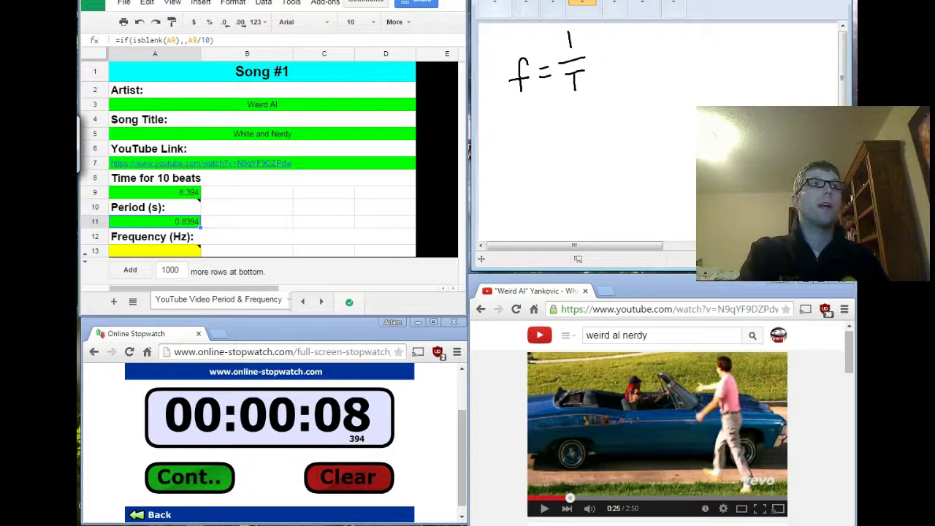
mouse_move(504, 128)
left_mouse_down()
mouse_move(508, 163)
mouse_move(511, 148)
left_mouse_up()
left_click_drag(522, 134, 532, 138)
mouse_move(550, 101)
left_mouse_down()
mouse_move(554, 120)
mouse_move(567, 125)
left_mouse_up()
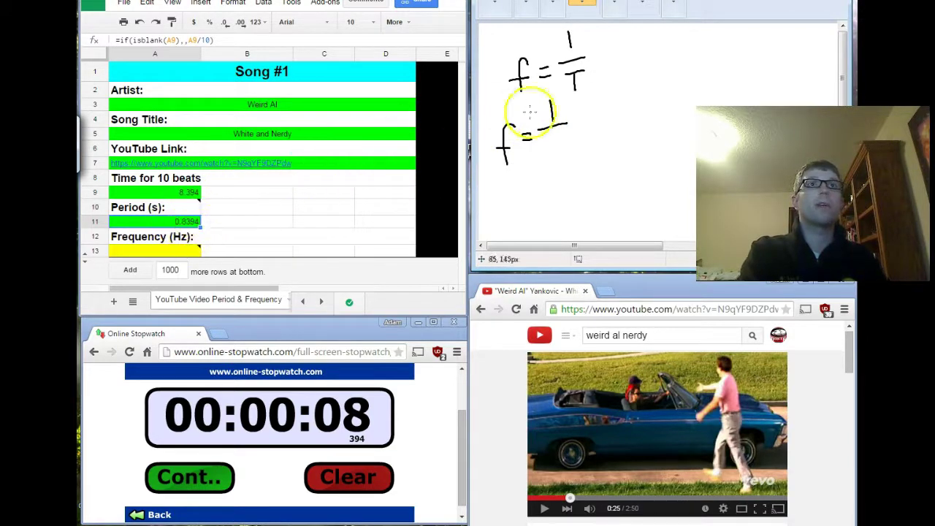
mouse_move(547, 146)
left_mouse_down()
mouse_move(562, 151)
mouse_move(574, 136)
left_mouse_up()
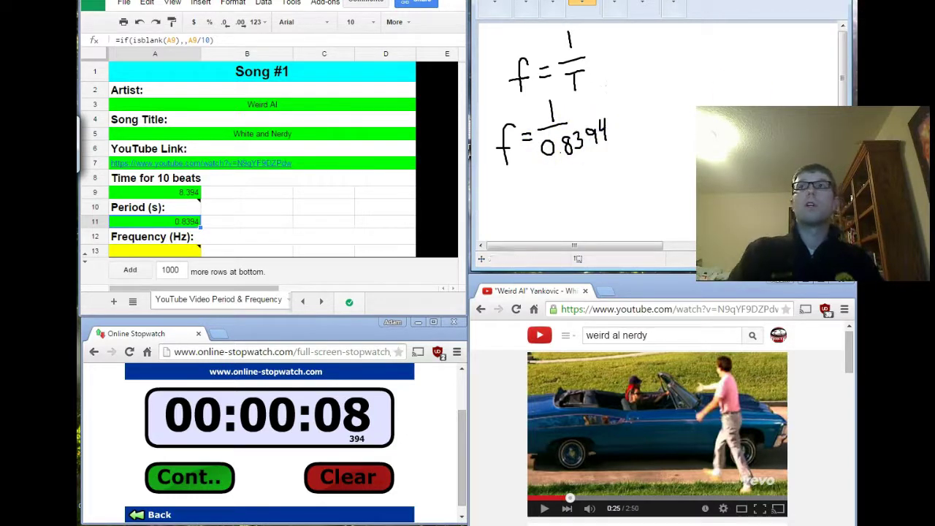
Step: Compute 1 / 0.8394 in the Calculator to obtain the song's frequency
mouse_move(756, 0)
left_mouse_down()
mouse_move(775, 0)
mouse_move(537, 174)
mouse_move(561, 287)
left_mouse_up()
key("1")
key("slash")
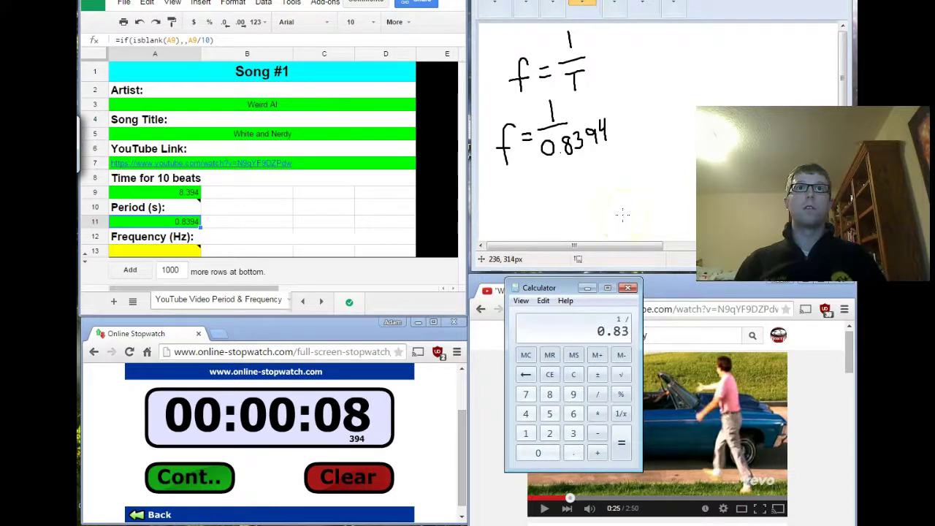
key("Return")
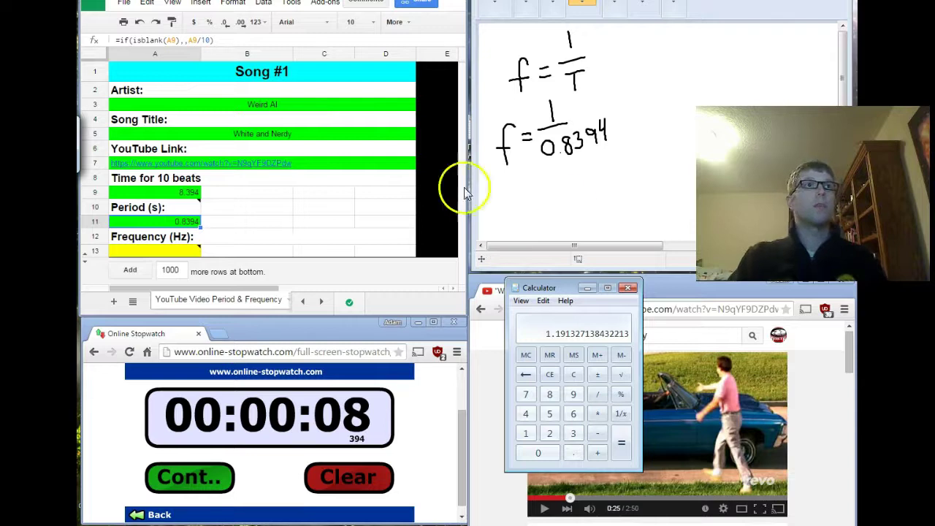
Step: Enter 1.19 as the Song #1 frequency in hertz in the spreadsheet
left_click(176, 248)
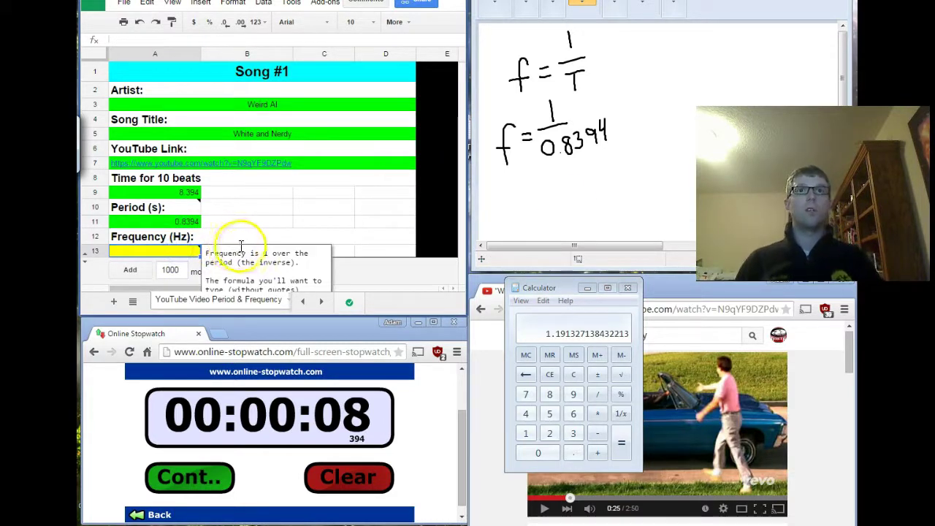
type("1.19")
key("Up")
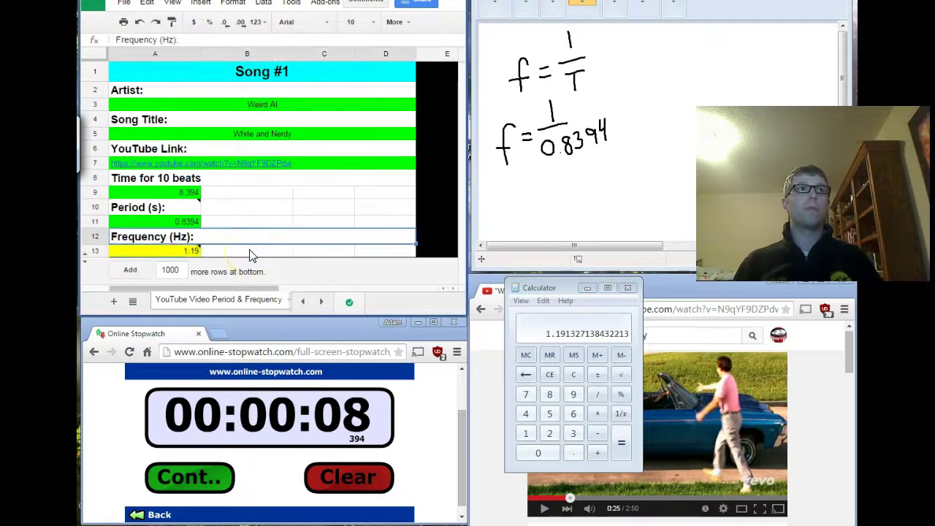
key("Down")
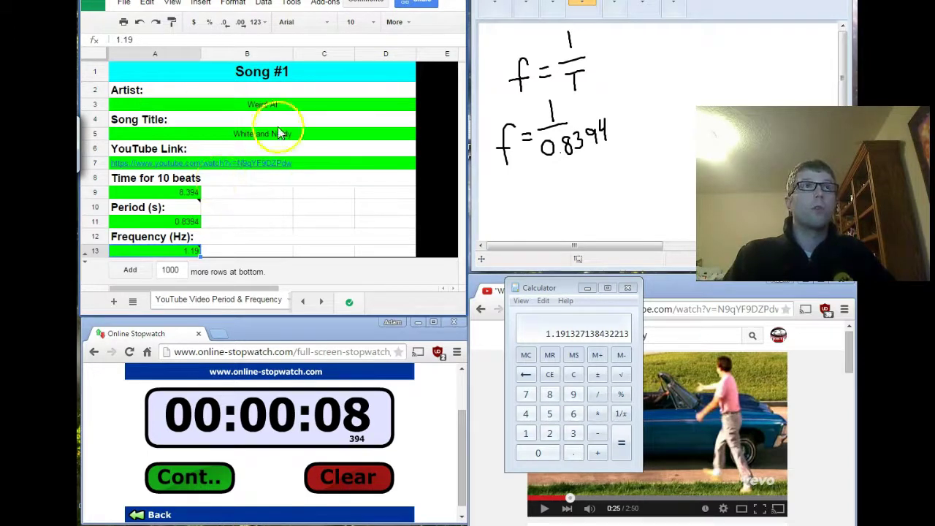
Step: Switch to the "xkcd Period & Frequency" sheet and open its linked xkcd Frequency comic (xkcd.com/1331) beside the spreadsheet
left_click_drag(244, 289, 389, 289)
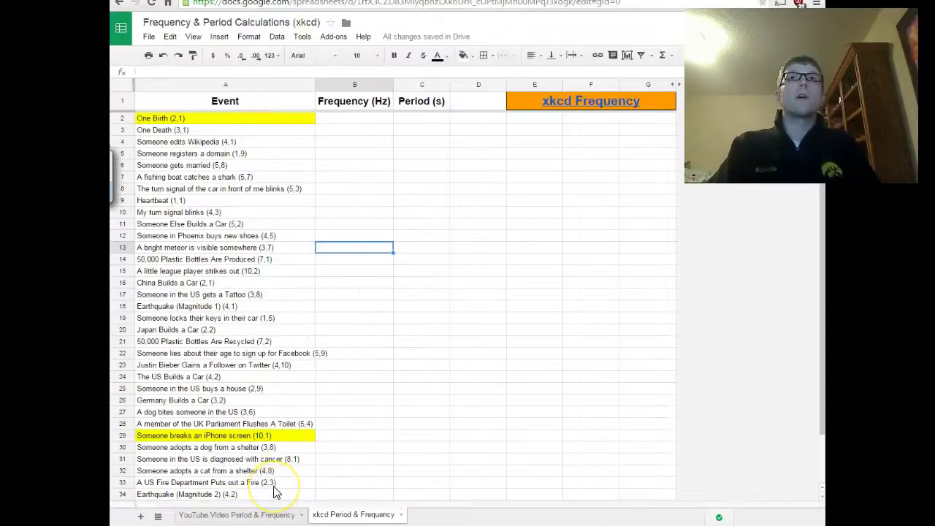
left_click(335, 515)
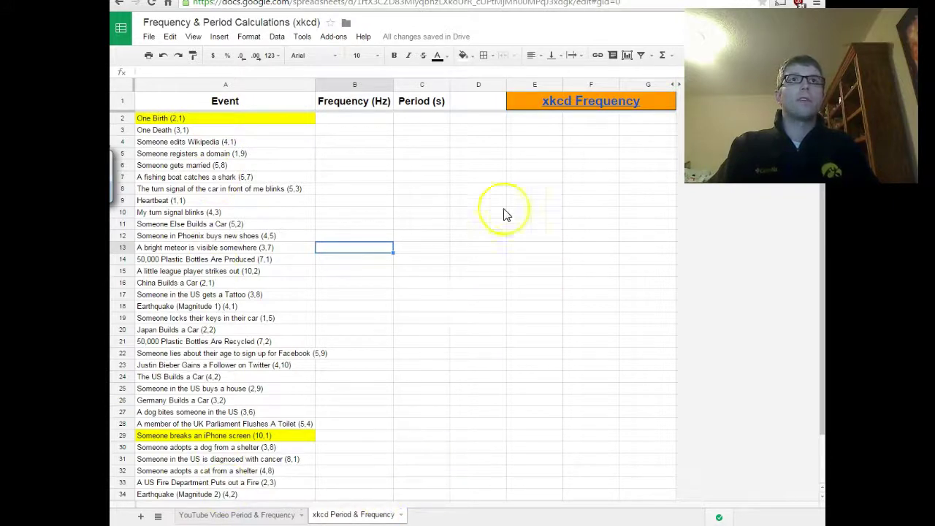
left_click(556, 107)
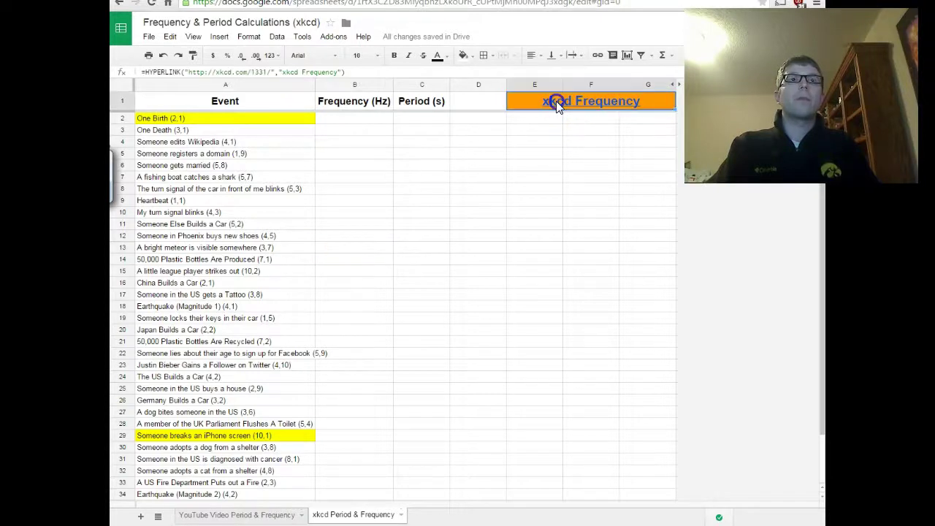
left_click(455, 524)
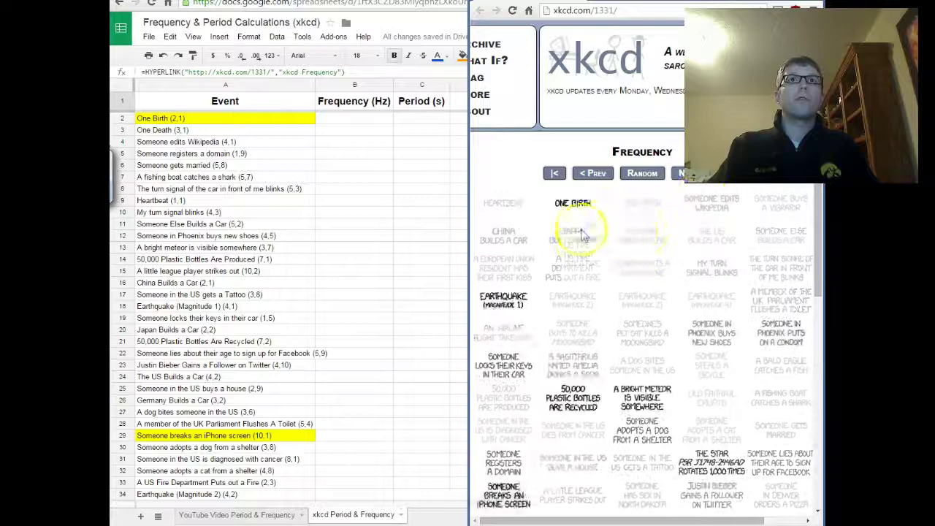
Step: Select the One Birth event in the sheet and fit the spreadsheet window into the half of the screen beside the comic
mouse_move(816, 264)
left_mouse_down()
mouse_move(814, 320)
mouse_move(814, 250)
left_mouse_up()
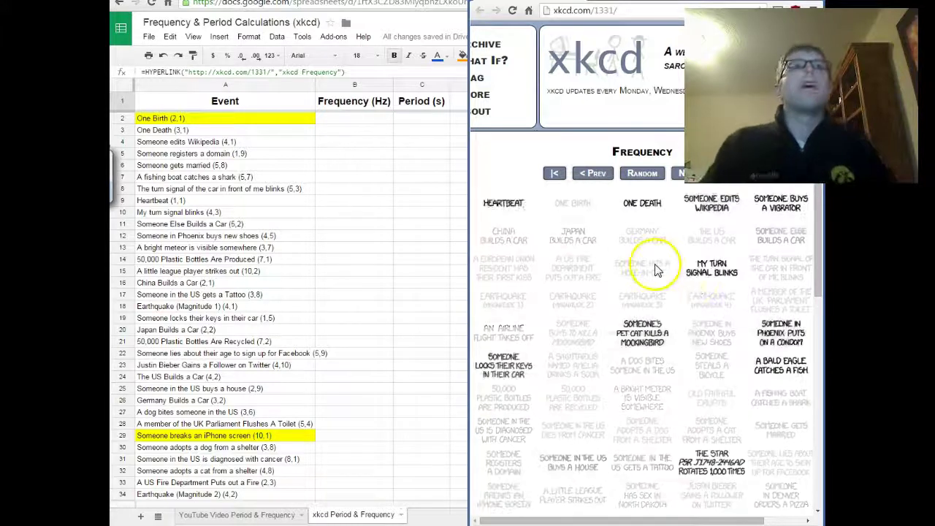
left_click(573, 214)
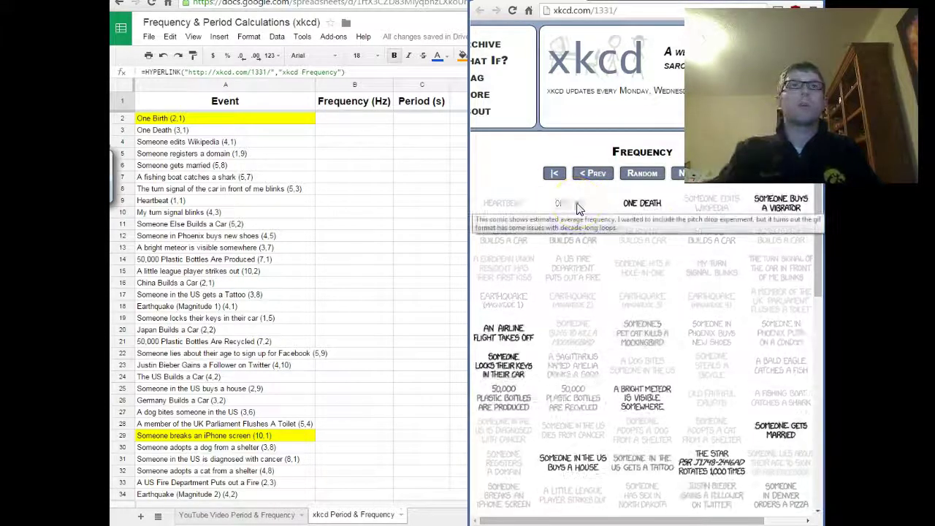
left_click(261, 118)
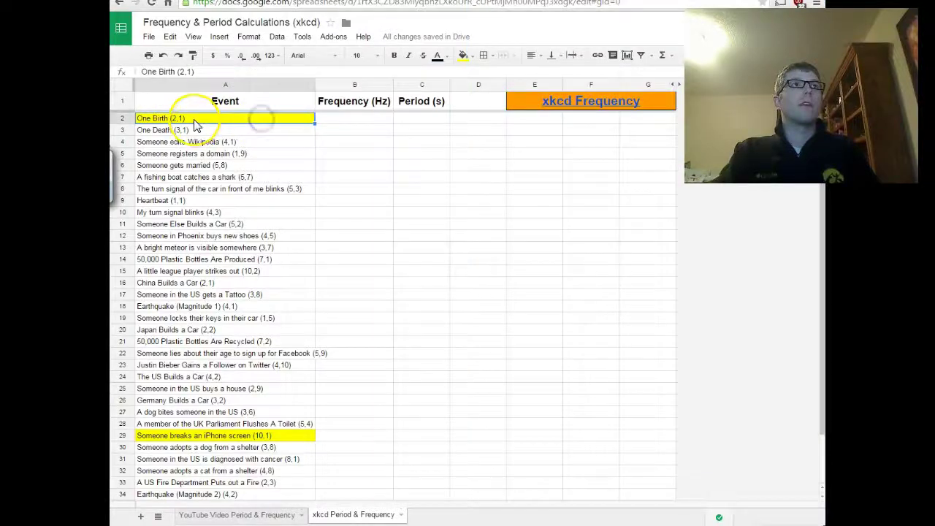
key("super+Left")
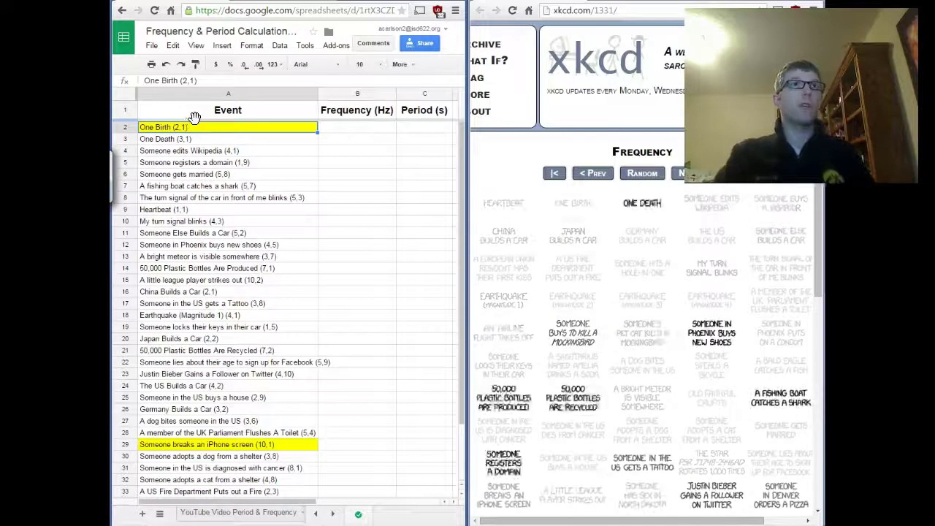
left_click(603, 225)
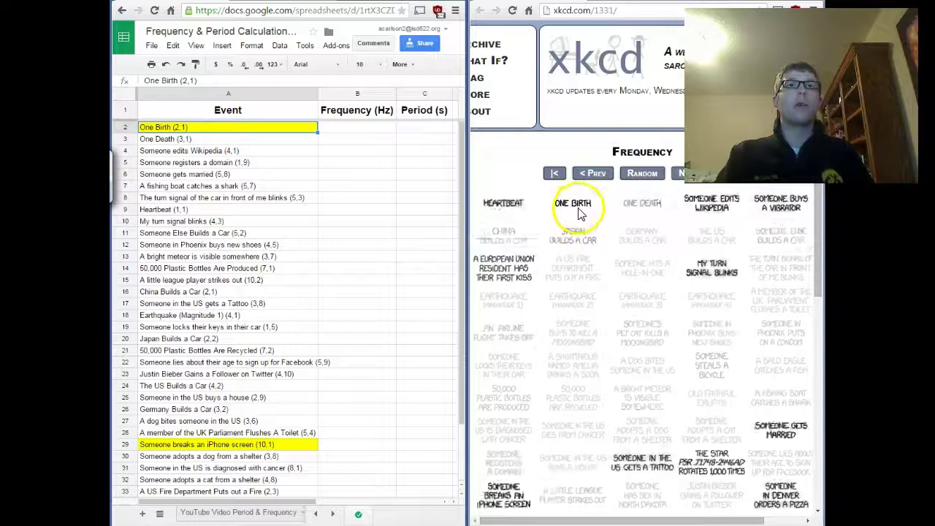
Step: Bring up the online stopwatch, reset it and time ten flashes of the comic's One Birth event
key("alt+Tab")
left_click(350, 479)
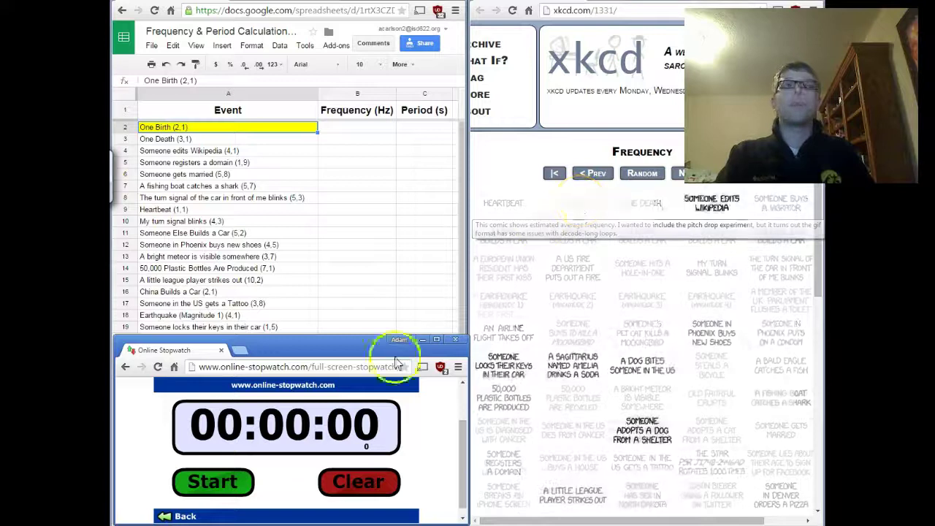
left_click(219, 493)
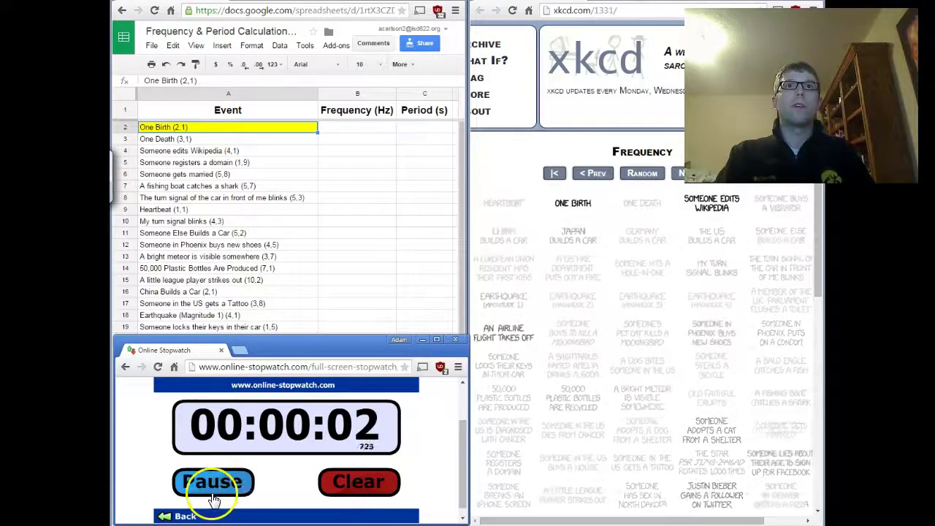
left_click(212, 503)
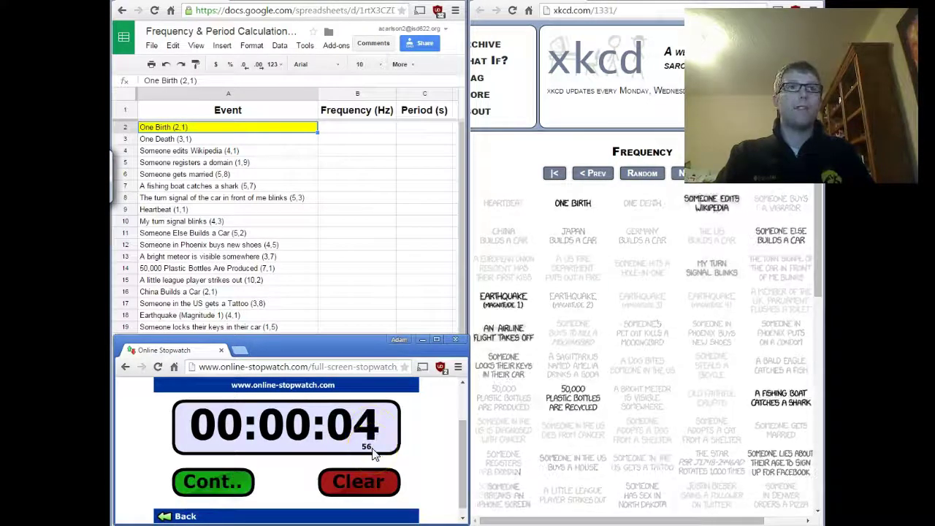
left_click(553, 204)
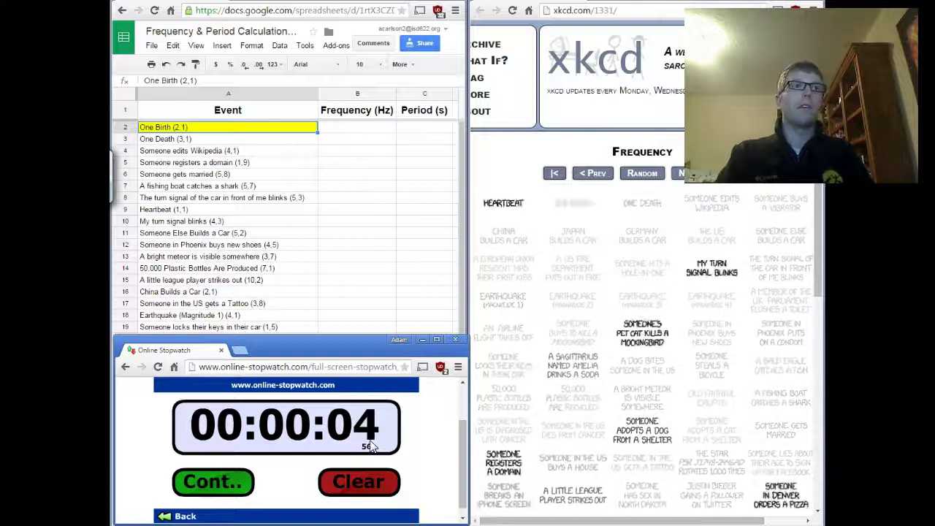
left_click(389, 437)
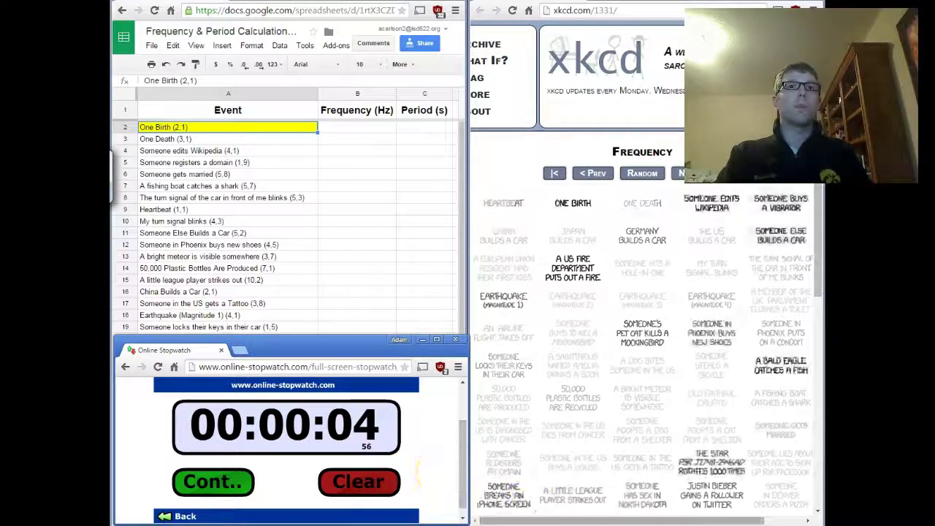
Step: Handwrite the fraction 4.56 sec. over 10 beats on the blank Paint canvas
mouse_move(503, 117)
left_mouse_down()
mouse_move(516, 143)
mouse_move(524, 138)
left_mouse_up()
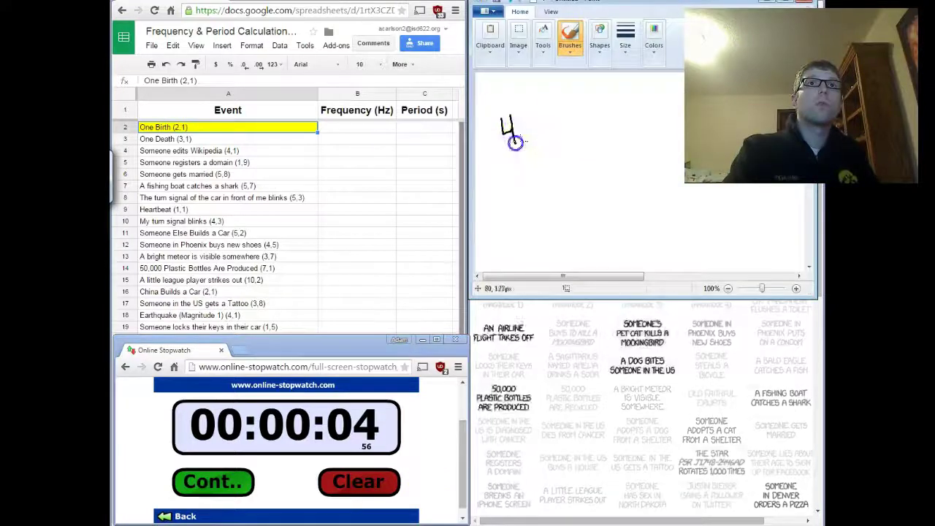
left_click(521, 142)
mouse_move(525, 116)
left_mouse_down()
mouse_move(534, 114)
mouse_move(540, 129)
mouse_move(574, 122)
left_mouse_up()
left_click_drag(583, 114, 581, 122)
left_click(586, 121)
mouse_move(497, 168)
left_mouse_down()
mouse_move(573, 123)
mouse_move(509, 185)
mouse_move(519, 167)
mouse_move(548, 169)
left_mouse_up()
left_click_drag(553, 162, 577, 162)
left_click_drag(571, 152, 582, 159)
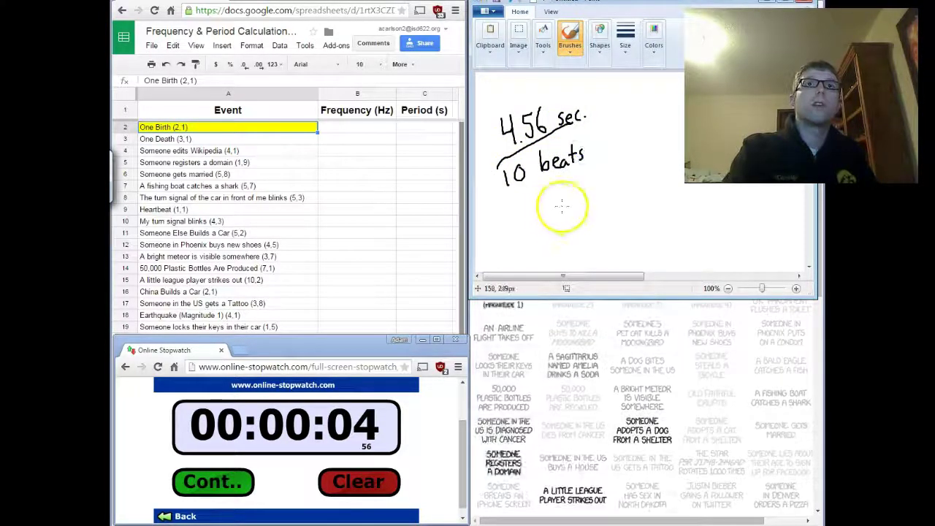
Step: Handwrite 0.456 s / beat = 0.456 s below the first fraction, with a small arrow pointing at the s unit
mouse_move(560, 206)
left_mouse_down()
mouse_move(575, 216)
mouse_move(627, 207)
left_mouse_up()
left_click_drag(552, 232, 640, 209)
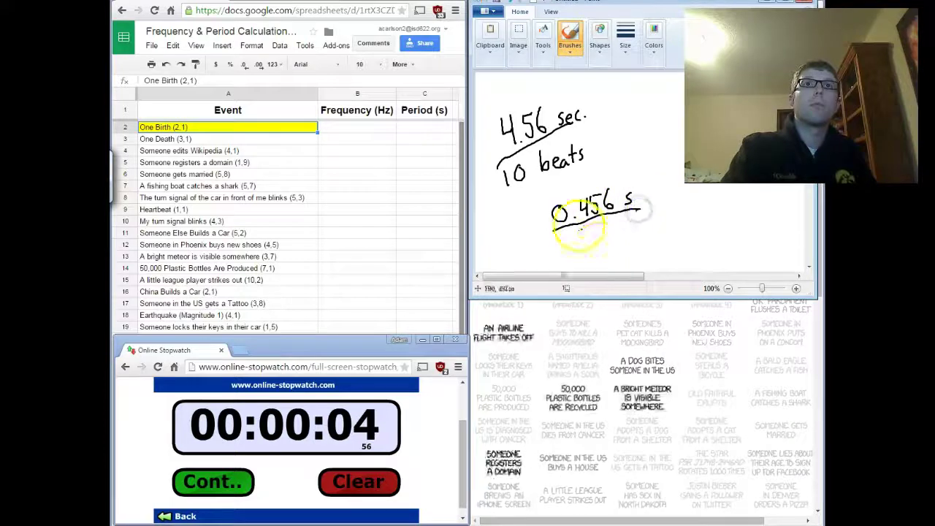
mouse_move(579, 225)
left_mouse_down()
mouse_move(583, 249)
mouse_move(594, 245)
left_mouse_up()
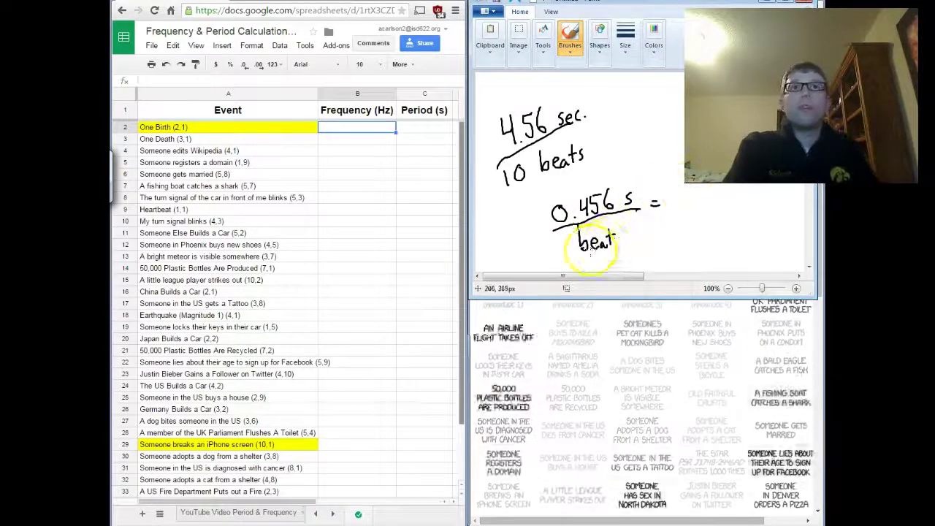
left_click_drag(633, 159, 632, 188)
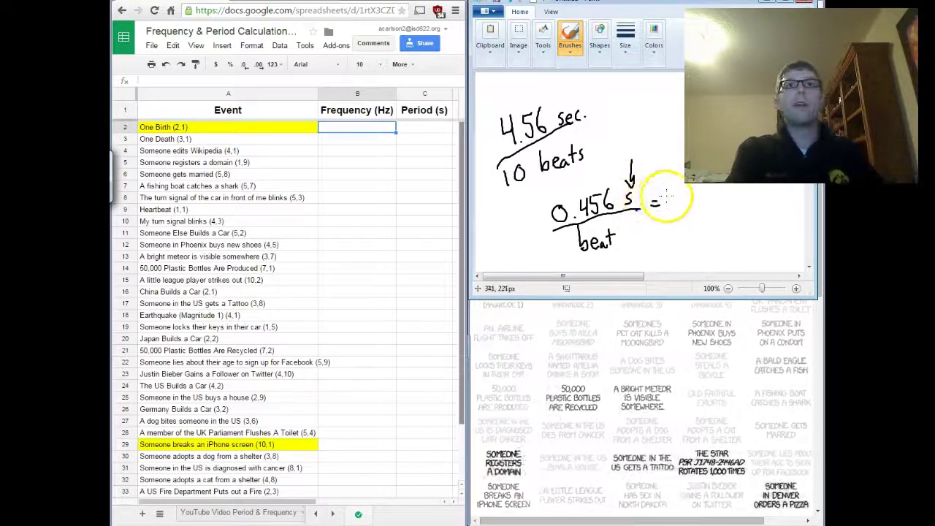
mouse_move(685, 189)
left_mouse_down()
mouse_move(704, 208)
mouse_move(718, 188)
mouse_move(706, 207)
mouse_move(723, 199)
mouse_move(742, 206)
left_mouse_up()
left_click(694, 209)
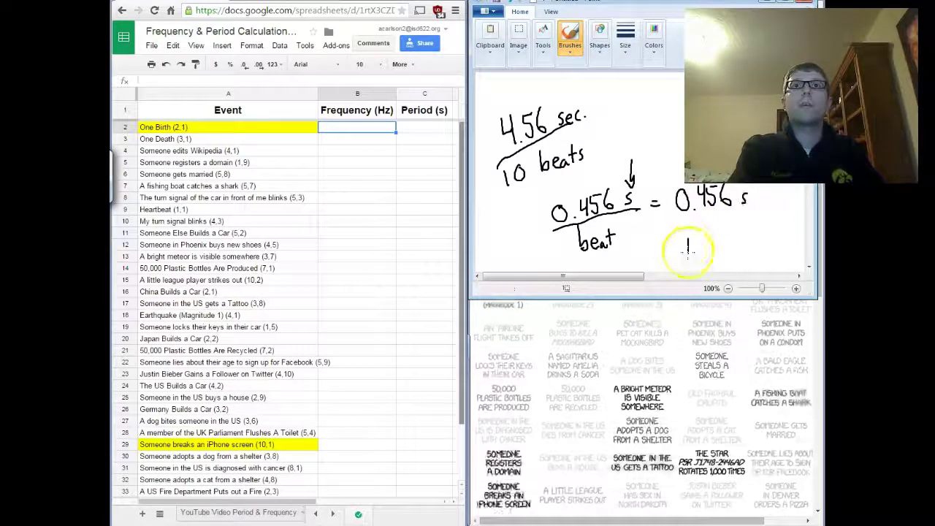
Step: Label the handwritten 0.456 s result with the word "period" and draw a loop around both
left_click_drag(687, 235, 687, 253)
mouse_move(687, 235)
left_mouse_down()
mouse_move(690, 243)
mouse_move(713, 233)
left_mouse_up()
left_click_drag(716, 232, 717, 241)
left_click(717, 226)
left_click_drag(723, 233, 735, 240)
left_click_drag(684, 174, 697, 180)
Step: Enter 0.456 as the period in seconds for the One Birth event
left_click(423, 129)
type("0.456")
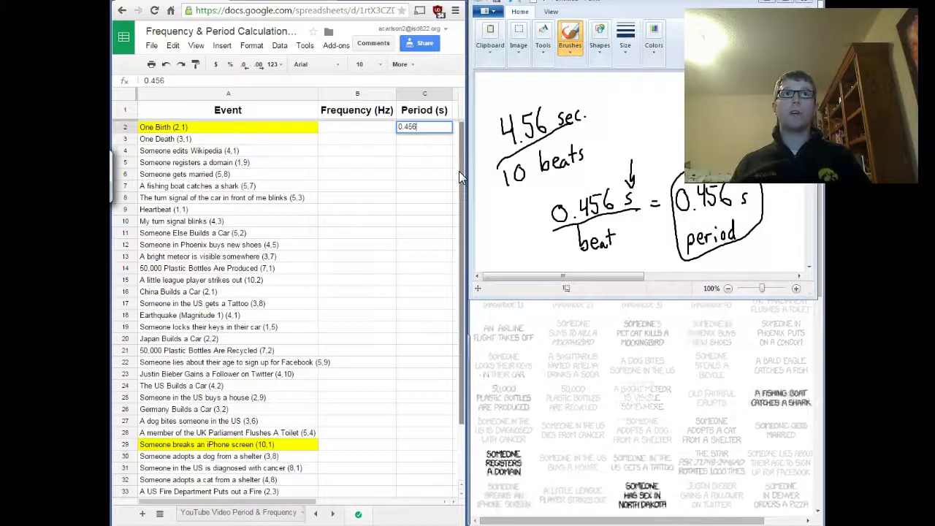
key("Return")
Step: Calculate the One Birth frequency with a formula dividing 1 by its period cell (=1/C2)
key("Up")
key("Left")
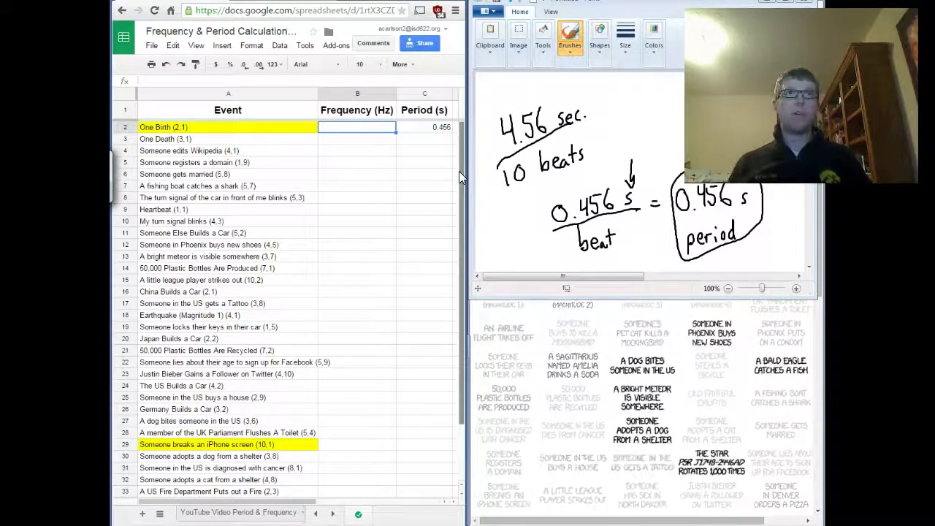
type("=")
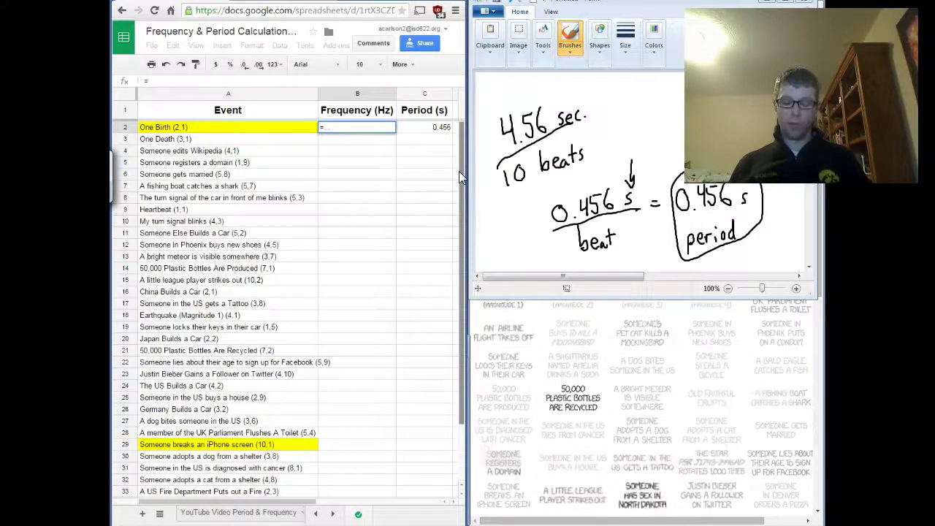
type("1/")
key("Right")
key("Return")
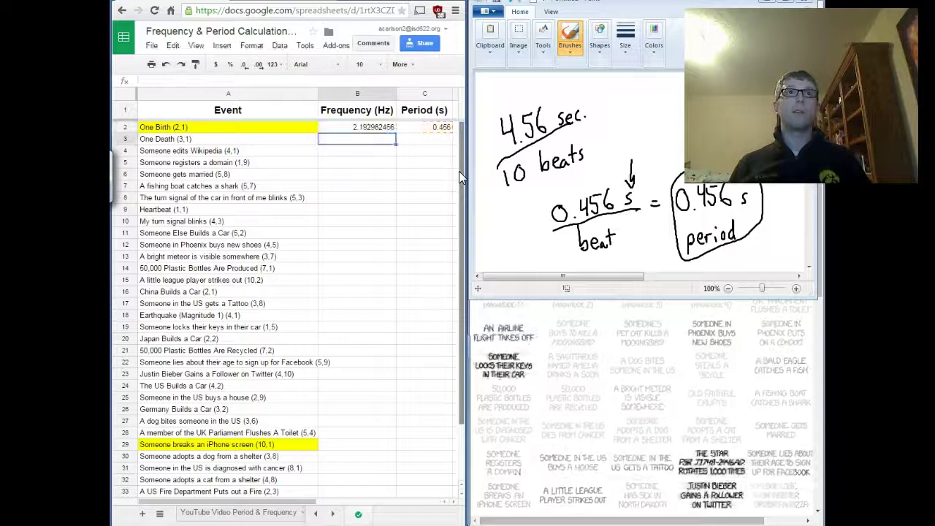
key("Up")
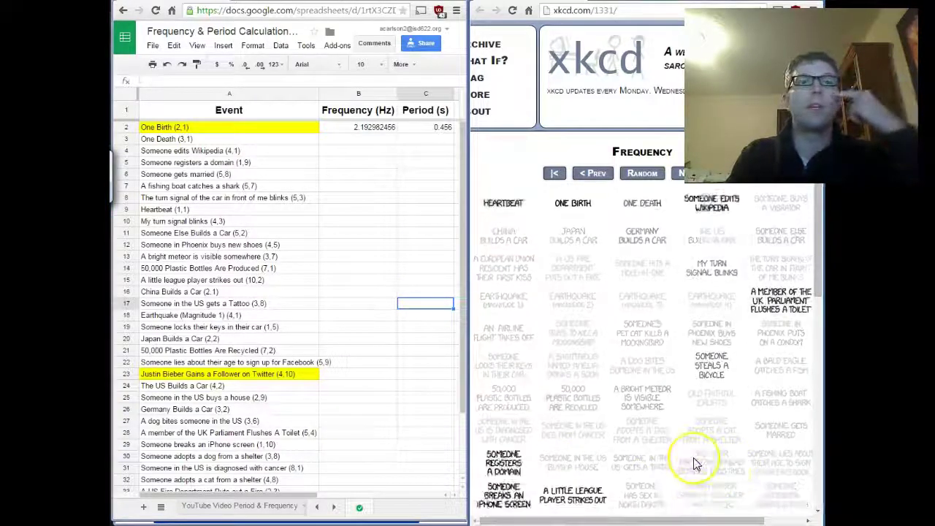
Step: Time five flashes of the comic's "Justin Bieber gains a follower on Twitter" event with the online stopwatch
mouse_move(696, 463)
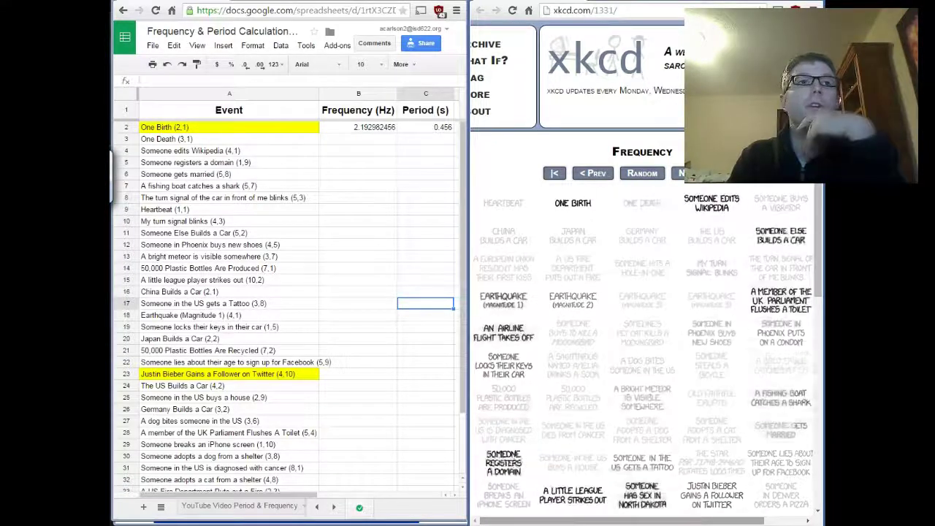
key("alt+Tab")
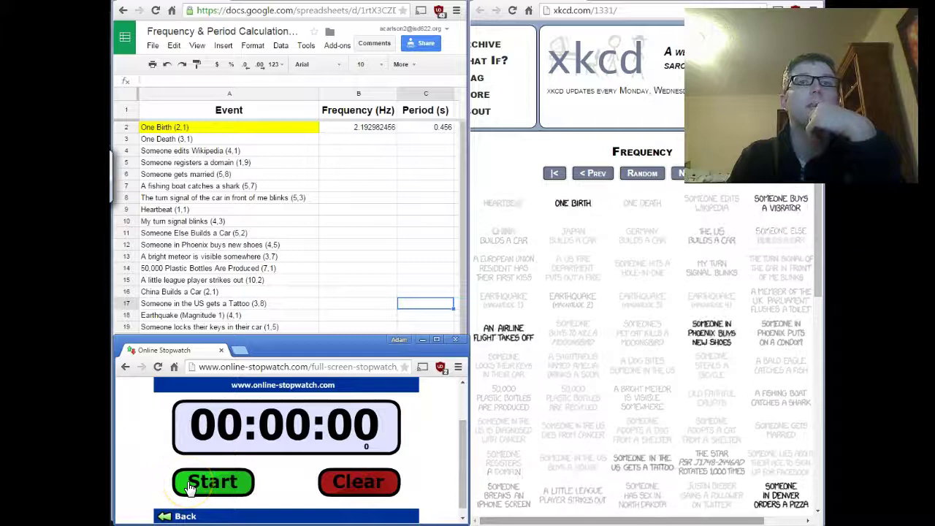
left_click(775, 490)
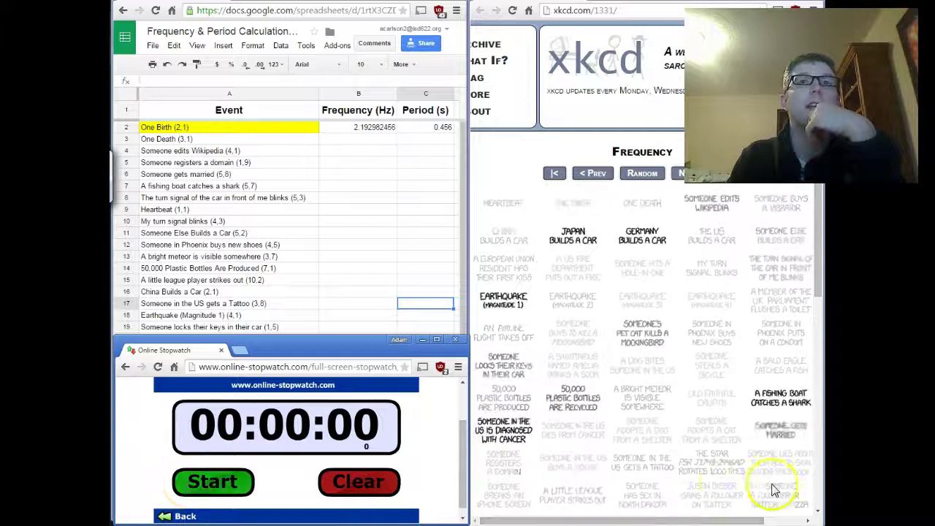
left_click(207, 479)
left_click(480, 457)
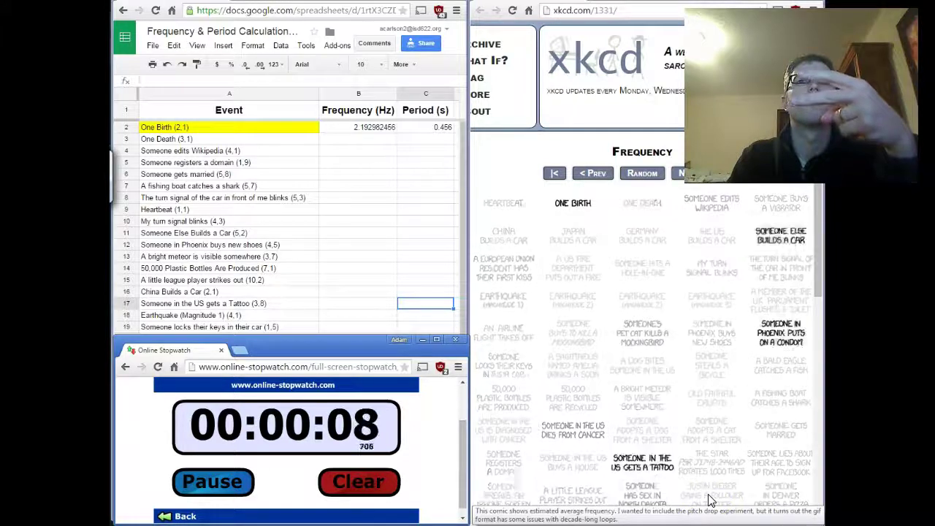
left_click(221, 482)
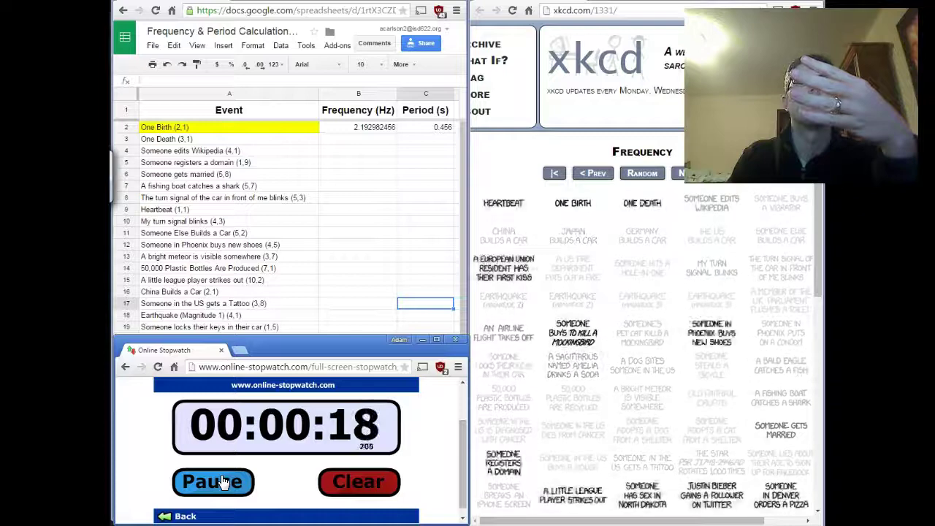
left_click(223, 482)
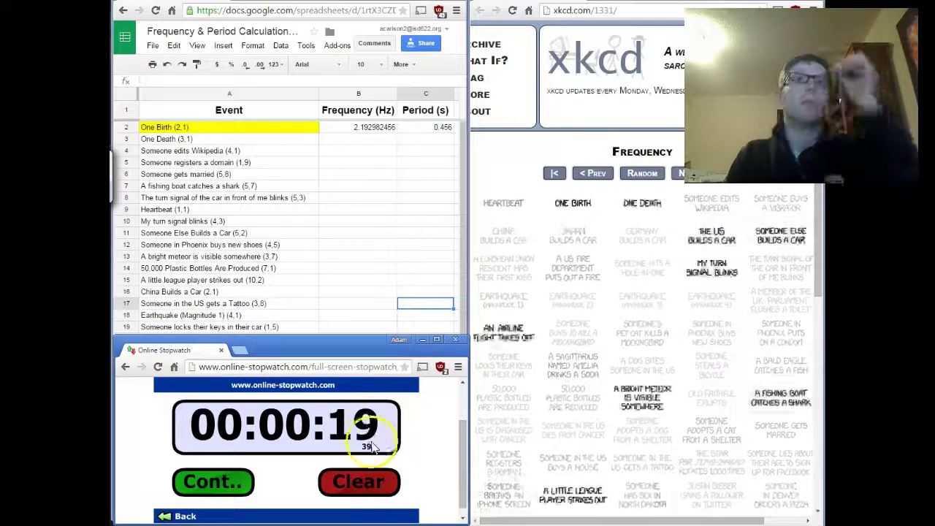
Step: Bring up the blank Paint canvas and handwrite the fraction 5 beats over 19.39 s
left_click(395, 525)
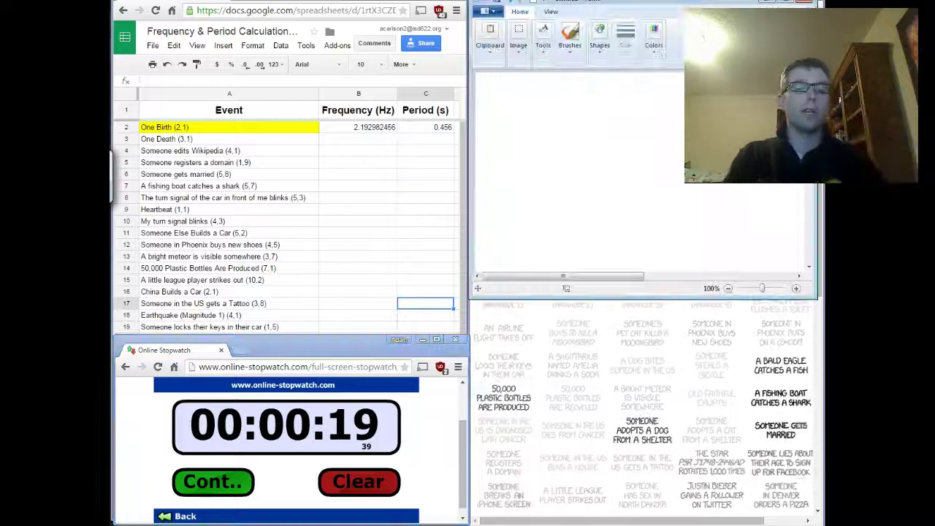
left_click_drag(483, 95, 491, 93)
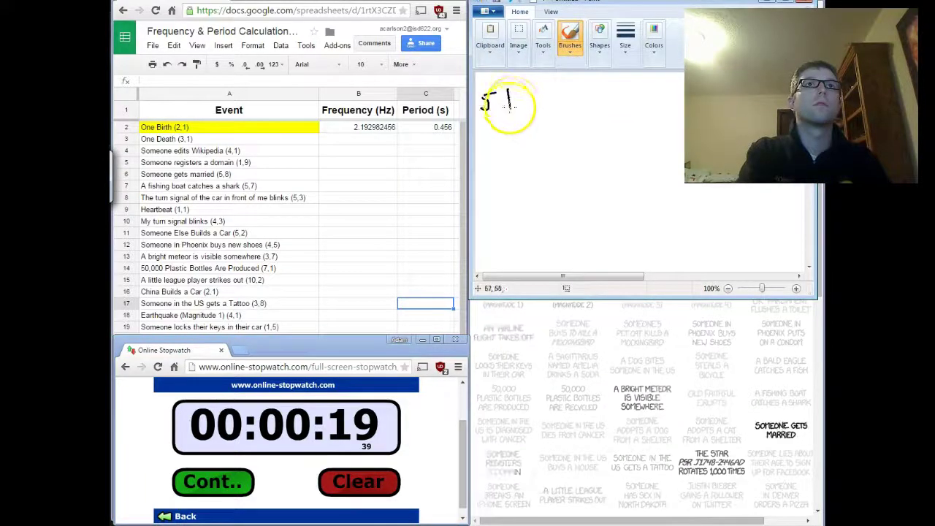
left_click_drag(526, 106, 538, 101)
mouse_move(532, 94)
left_mouse_down()
mouse_move(543, 91)
mouse_move(542, 102)
left_mouse_up()
left_click_drag(485, 130, 550, 115)
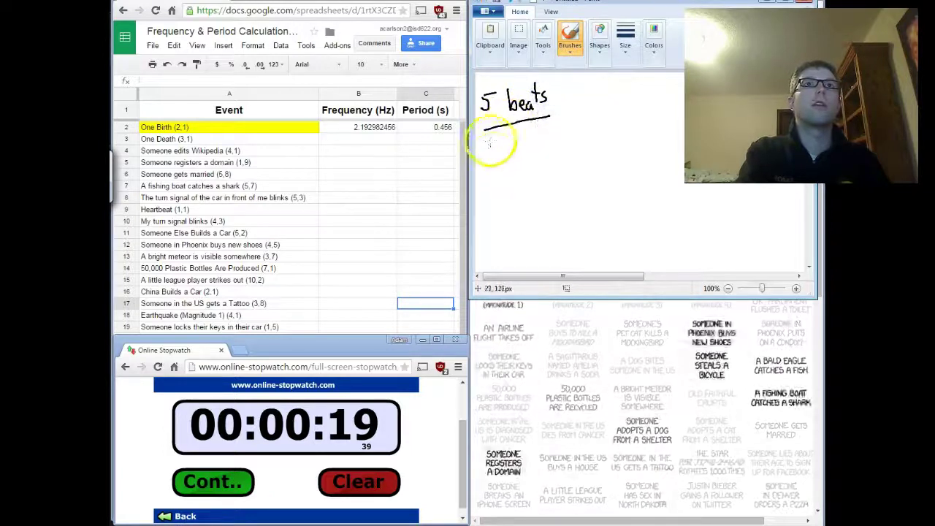
mouse_move(492, 141)
left_mouse_down()
mouse_move(492, 156)
mouse_move(548, 147)
left_mouse_up()
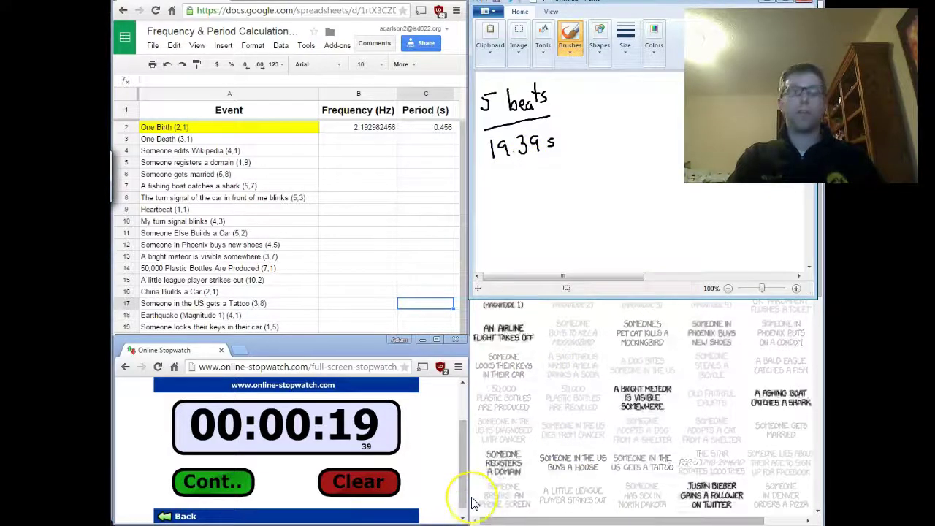
Step: Open the Calculator and compute 5 / 19.39 to get the event's frequency
key("XF86Calculator")
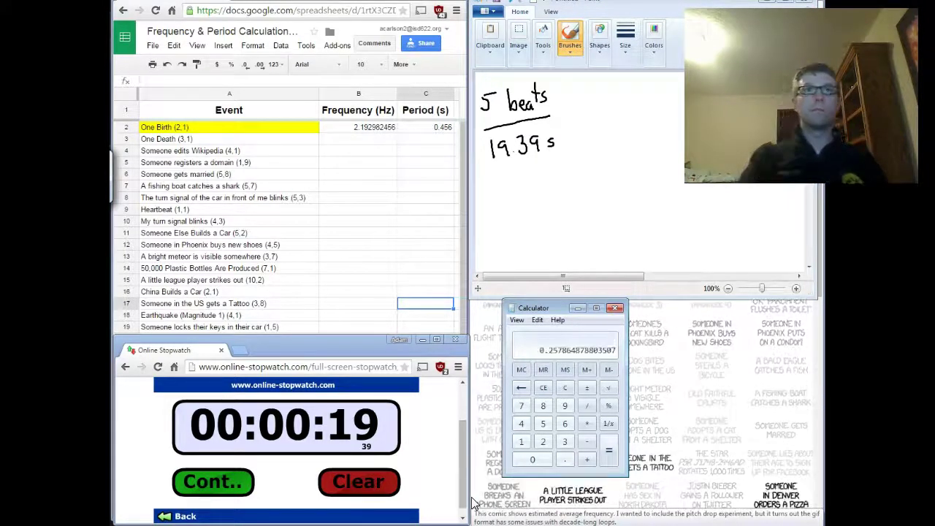
left_click(564, 369)
Step: Handwrite the frequency as 0.258 beats/s and, beneath it, as 0.258 Hz on the Paint canvas
left_click(516, 236)
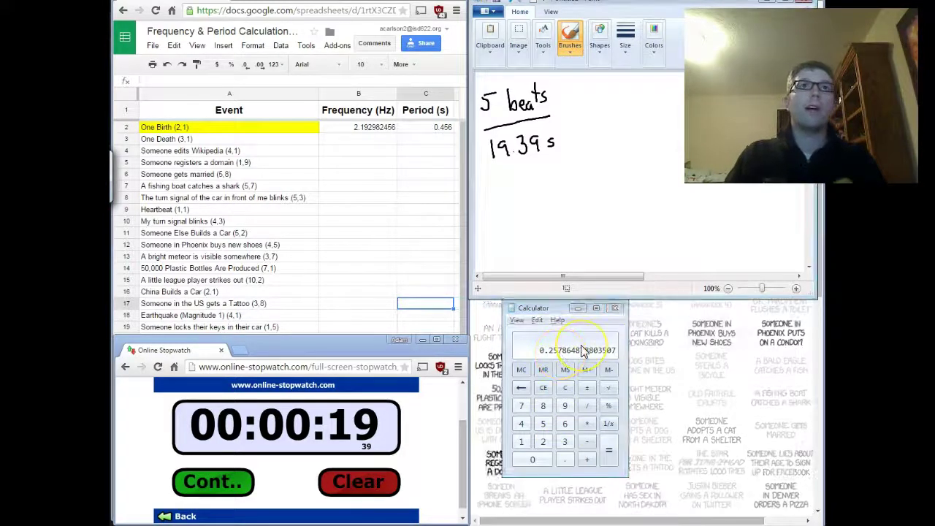
left_click(543, 217)
mouse_move(545, 202)
left_mouse_down()
mouse_move(560, 213)
mouse_move(562, 195)
mouse_move(562, 211)
left_mouse_up()
mouse_move(562, 193)
left_mouse_down()
mouse_move(596, 206)
mouse_move(622, 197)
left_mouse_up()
mouse_move(617, 188)
left_mouse_down()
mouse_move(627, 188)
mouse_move(624, 196)
left_mouse_up()
mouse_move(639, 164)
left_mouse_down()
mouse_move(633, 192)
mouse_move(642, 188)
left_mouse_up()
mouse_move(617, 229)
left_mouse_down()
mouse_move(621, 238)
mouse_move(617, 229)
mouse_move(648, 235)
mouse_move(660, 214)
mouse_move(686, 230)
left_mouse_up()
left_click(632, 241)
left_click_drag(677, 220, 696, 228)
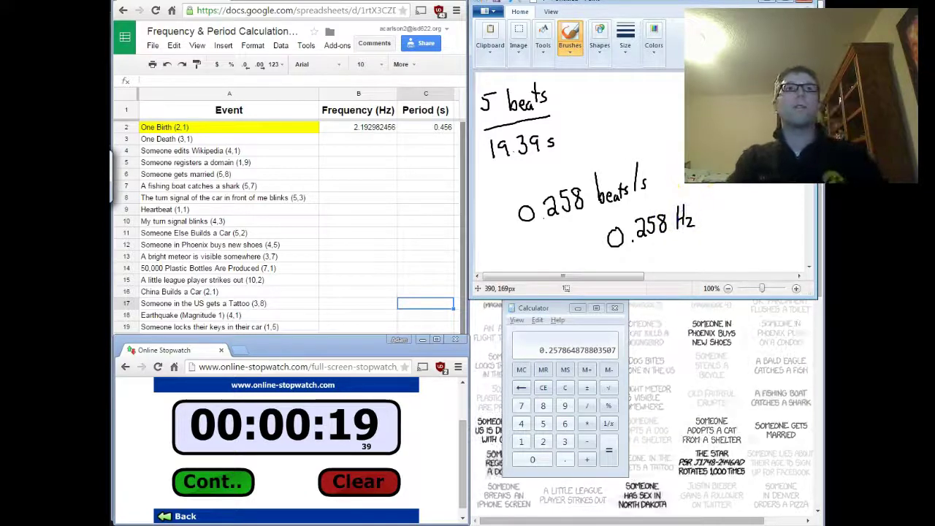
Step: Enter 0.258 as the frequency of the highlighted "Justin Bieber Gains a Follower on Twitter" event in cell B23
left_click(383, 260)
scroll(382, 257, "down", 1)
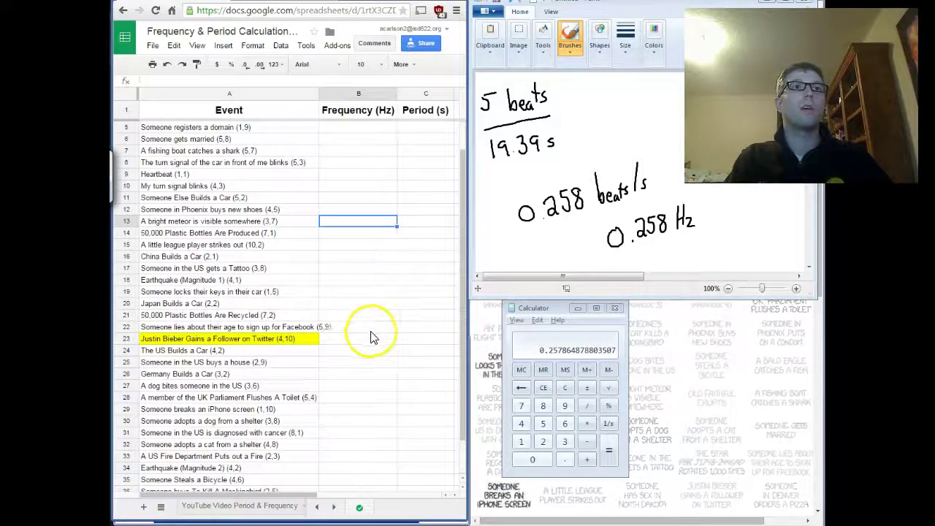
left_click(366, 339)
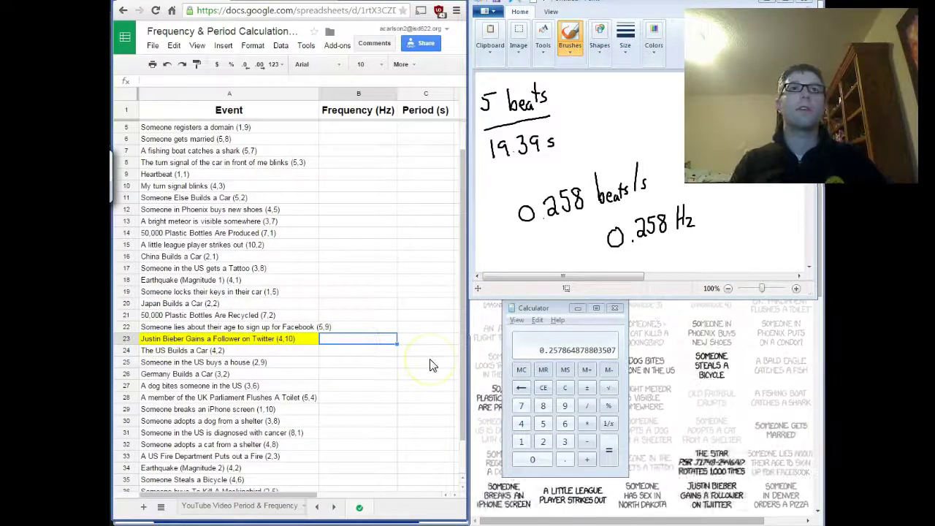
key("Return")
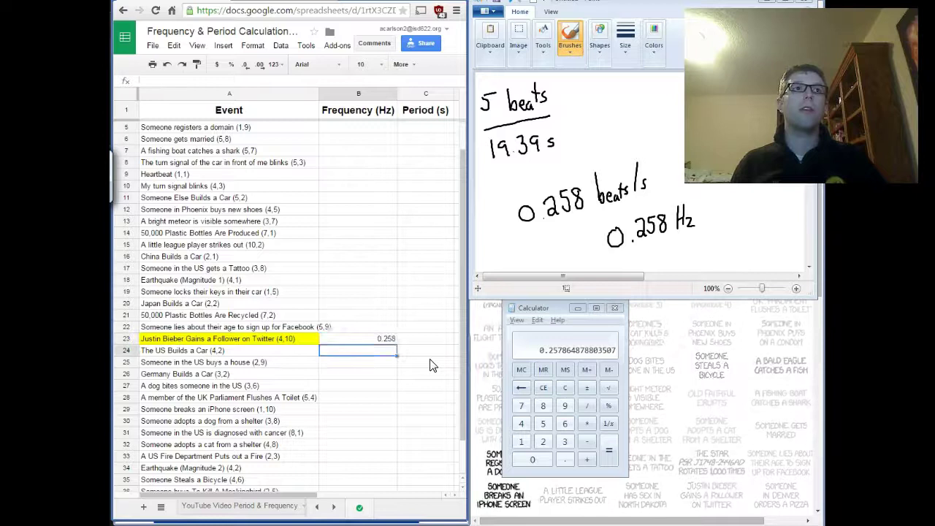
Step: Calculate the same event's period in cell C23 as the reciprocal of its frequency with the formula =1/B23
key("Up")
key("Right")
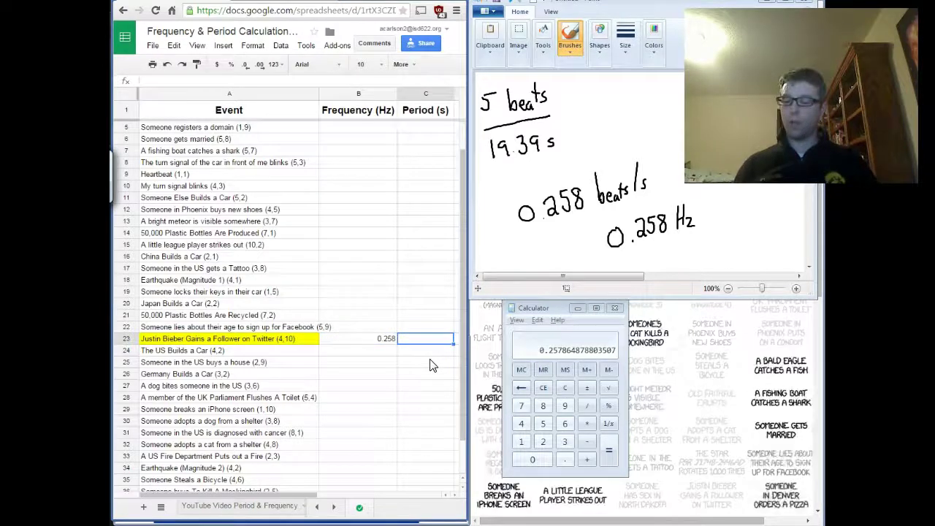
type("=")
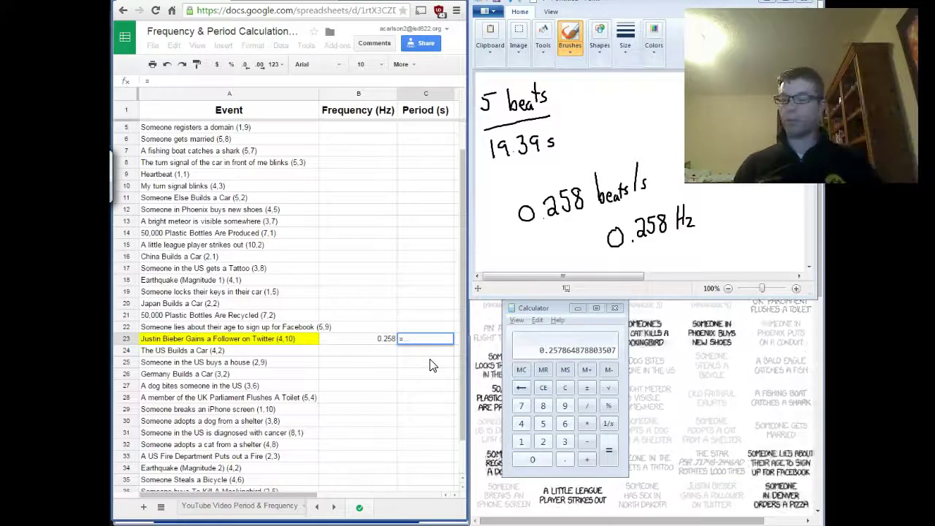
type("1/")
key("Left")
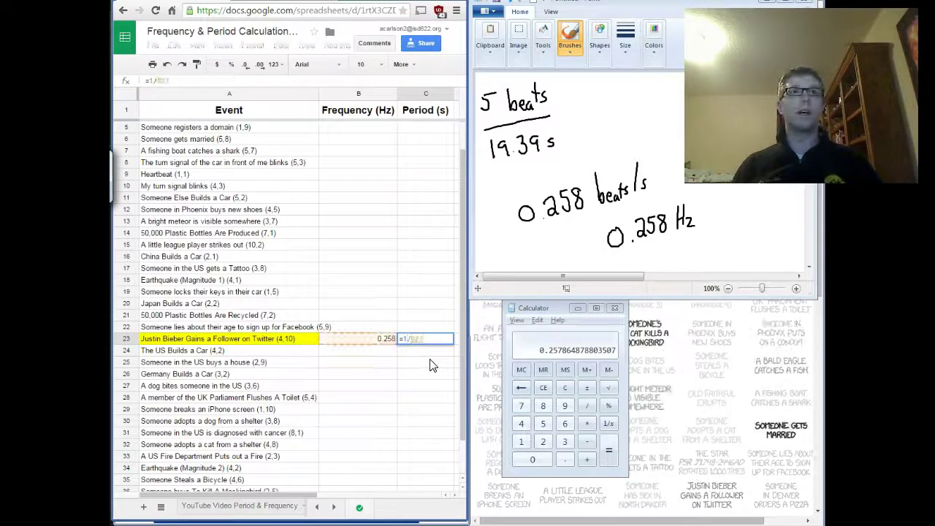
key("Return")
key("Up")
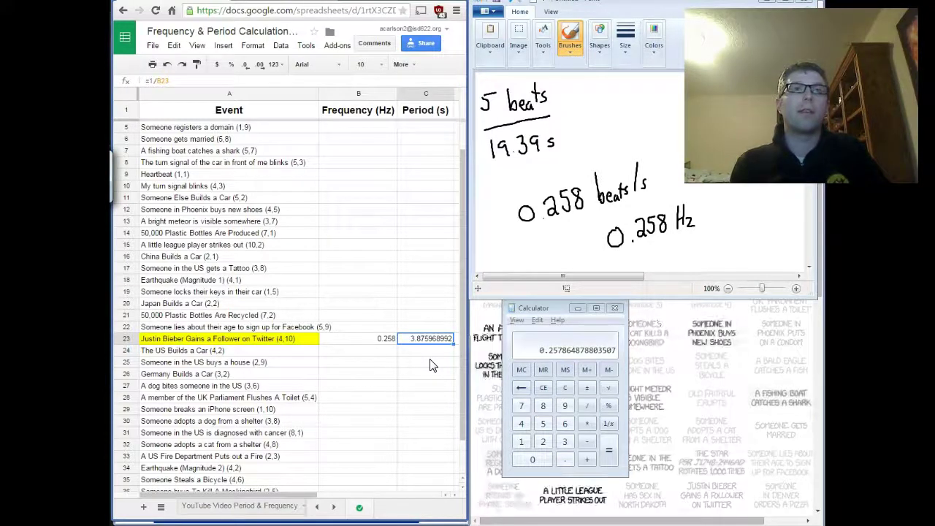
scroll(430, 365, "up", 1)
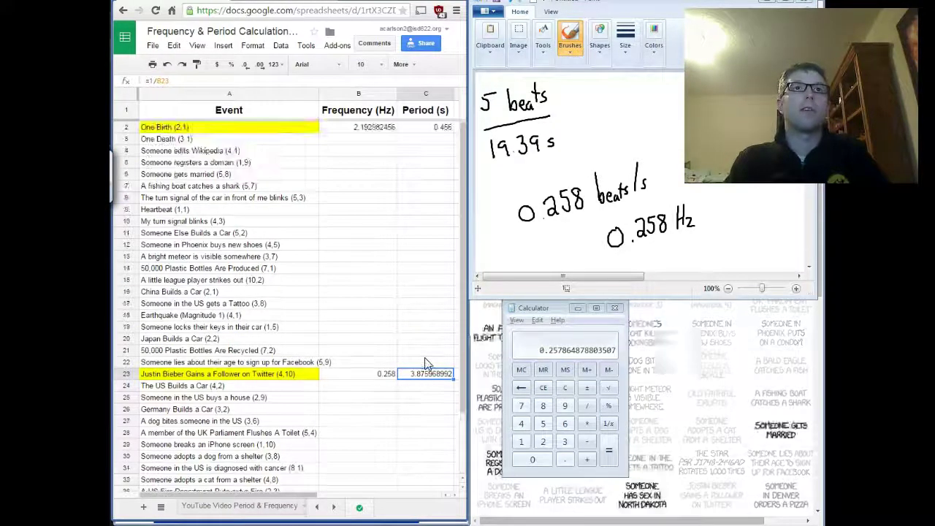
scroll(400, 161, "down", 3)
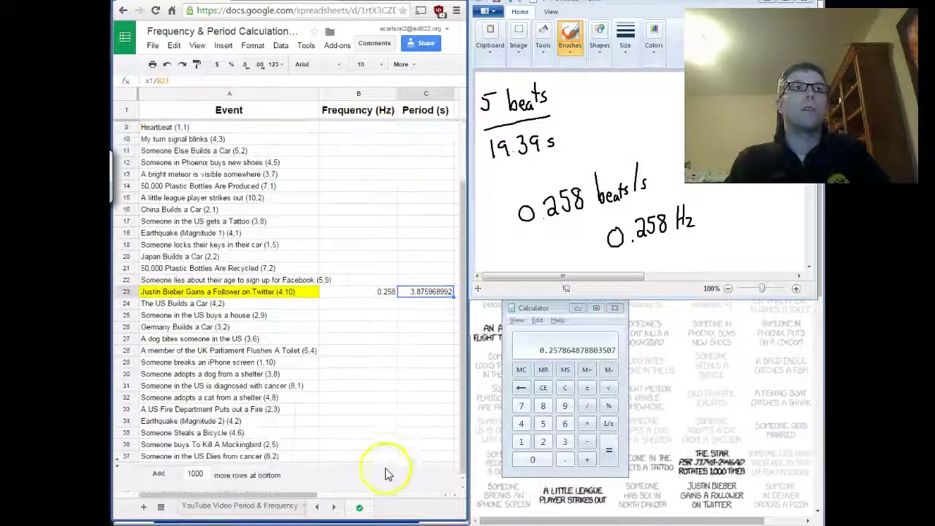
scroll(376, 244, "up", 3)
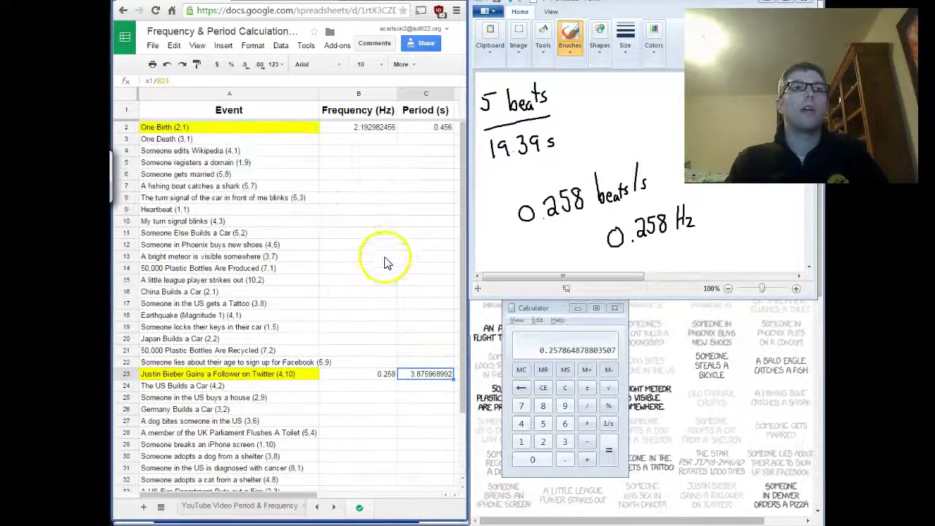